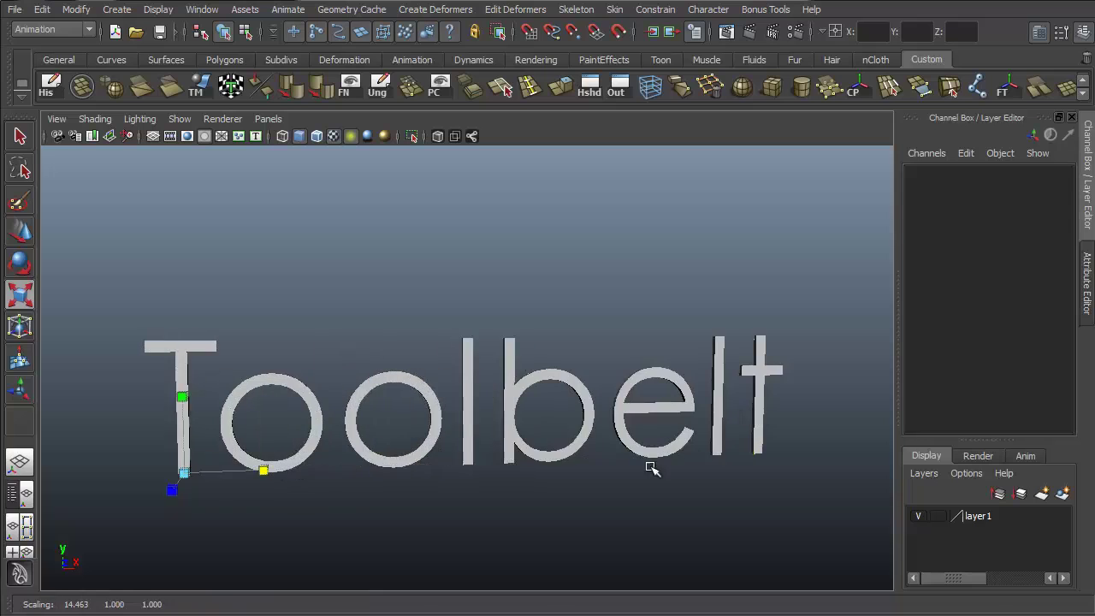
Rotate the Toolbelt title text to reveal the Maya text behind it
{"action": "left_click_drag", "start_coordinate": [650, 469], "coordinate": [525, 435], "text": "alt"}
{"action": "key", "text": "e"}
{"action": "middle_click_drag", "start_coordinate": [525, 436], "coordinate": [616, 347], "text": "alt"}
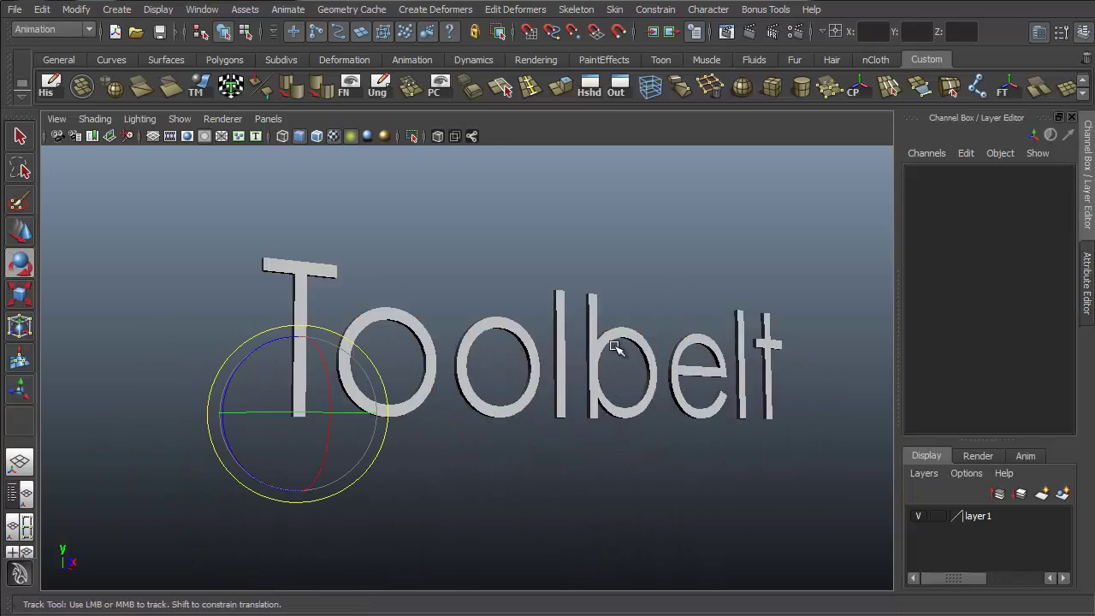
{"action": "left_click_drag", "start_coordinate": [381, 428], "coordinate": [457, 337]}
Raise the title text's pivot above it and orbit the view around the text
{"action": "key", "text": "w"}
{"action": "key", "text": "Insert"}
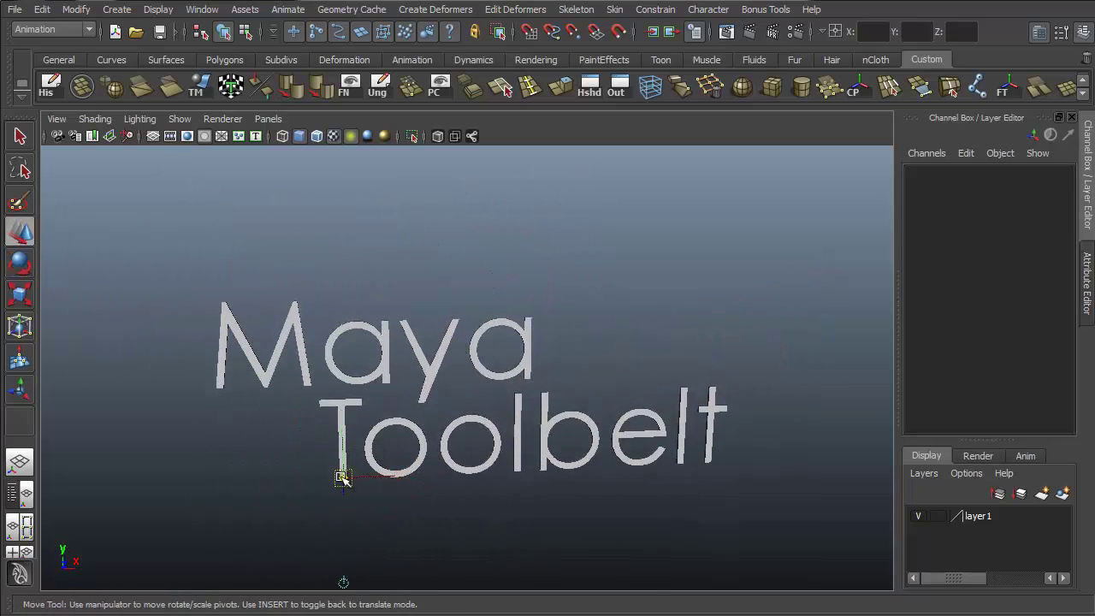
{"action": "left_click_drag", "start_coordinate": [342, 479], "coordinate": [255, 203]}
{"action": "key", "text": "q"}
{"action": "left_click_drag", "start_coordinate": [345, 179], "coordinate": [724, 320], "text": "alt"}
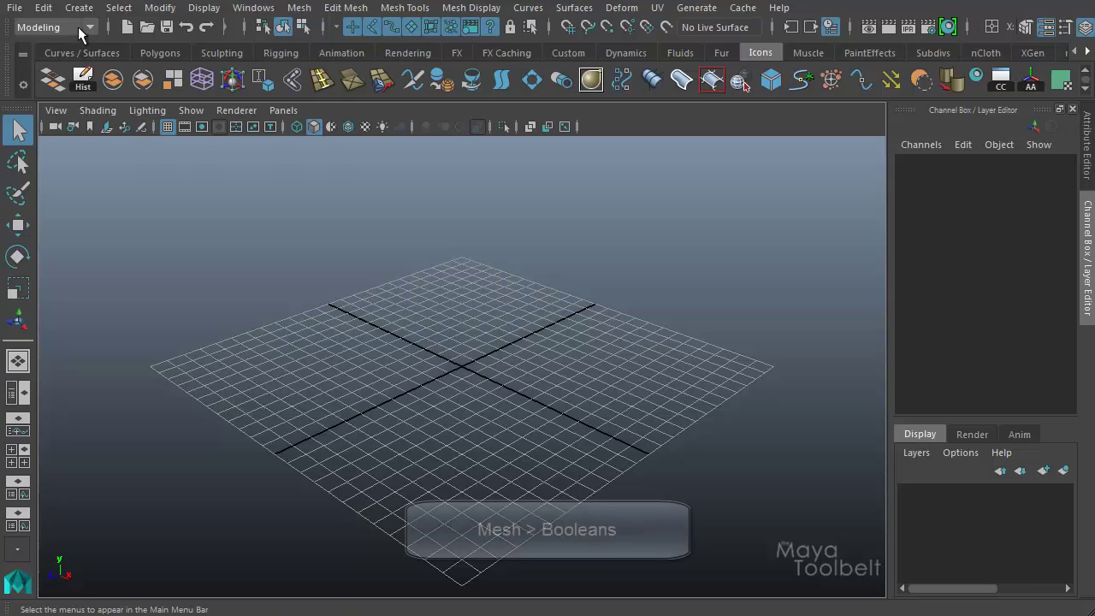
Tear off Mesh > Booleans as a floating panel at the viewport's top-left and open Union options
{"action": "left_click", "coordinate": [308, 17]}
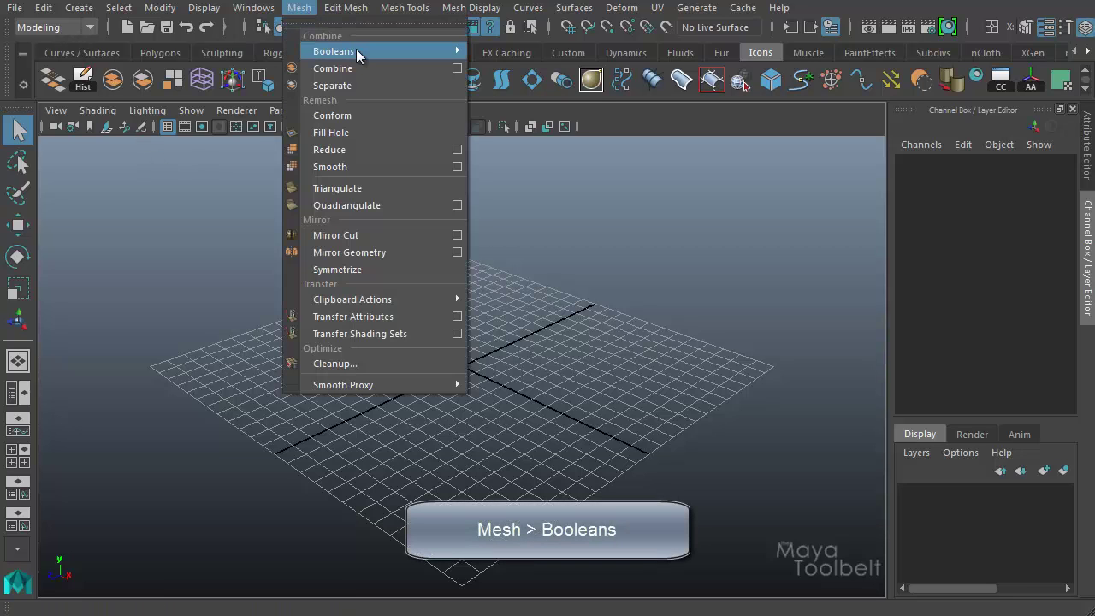
{"action": "mouse_move", "coordinate": [357, 49]}
{"action": "left_click", "coordinate": [522, 48]}
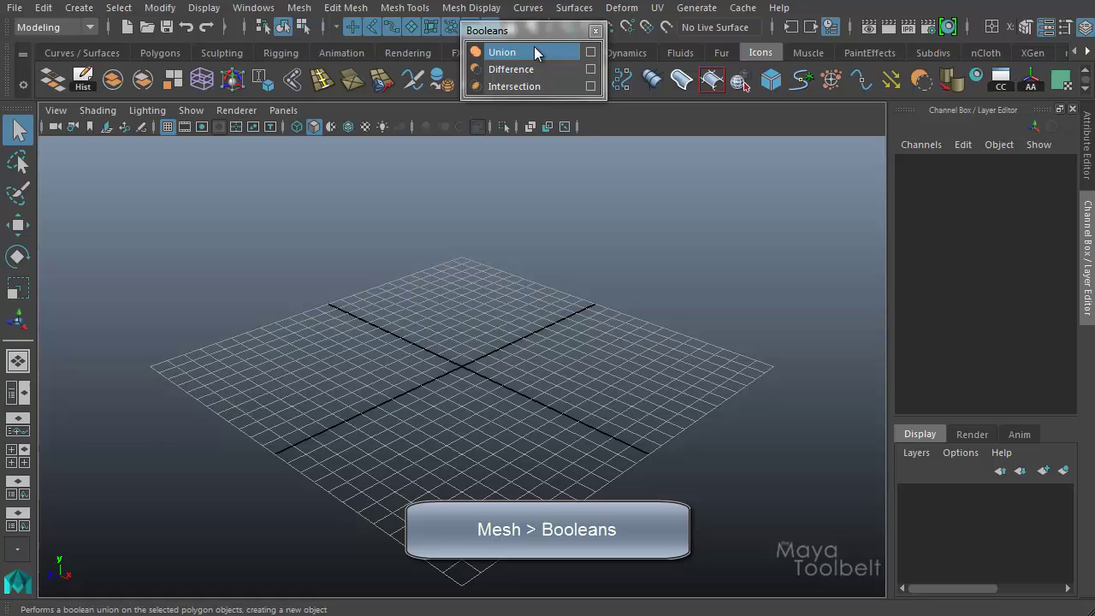
{"action": "left_click_drag", "start_coordinate": [530, 39], "coordinate": [113, 154]}
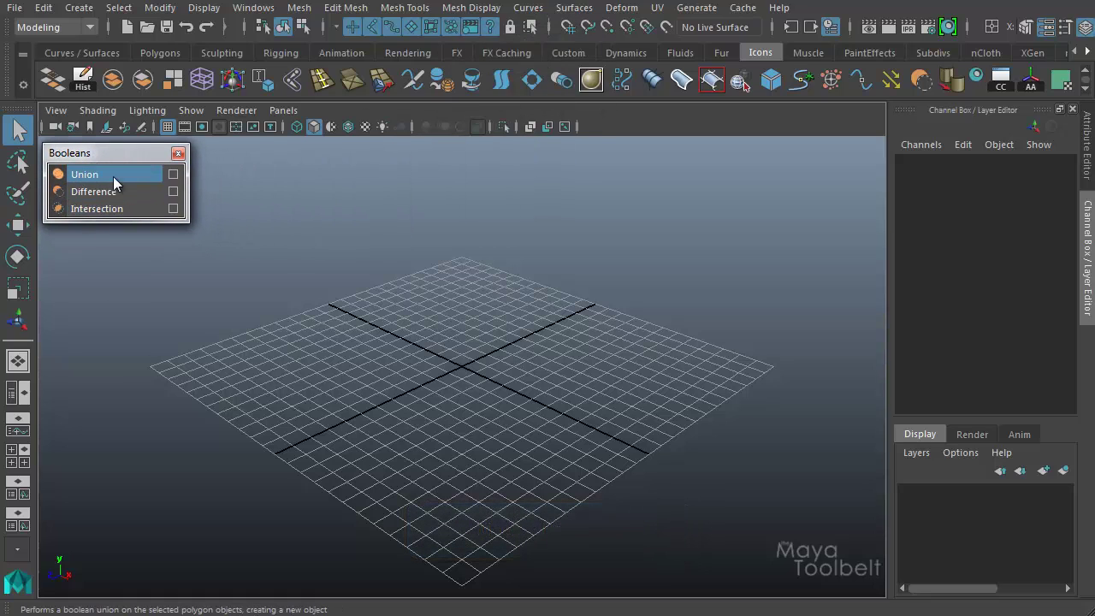
{"action": "left_click", "coordinate": [175, 176]}
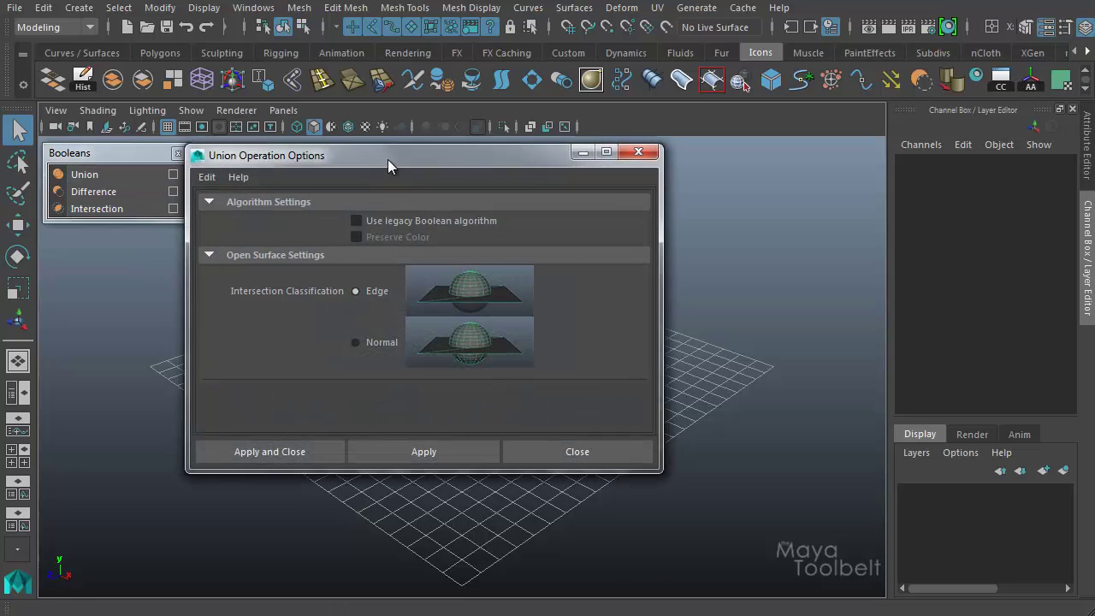
{"action": "left_click_drag", "start_coordinate": [388, 159], "coordinate": [412, 155]}
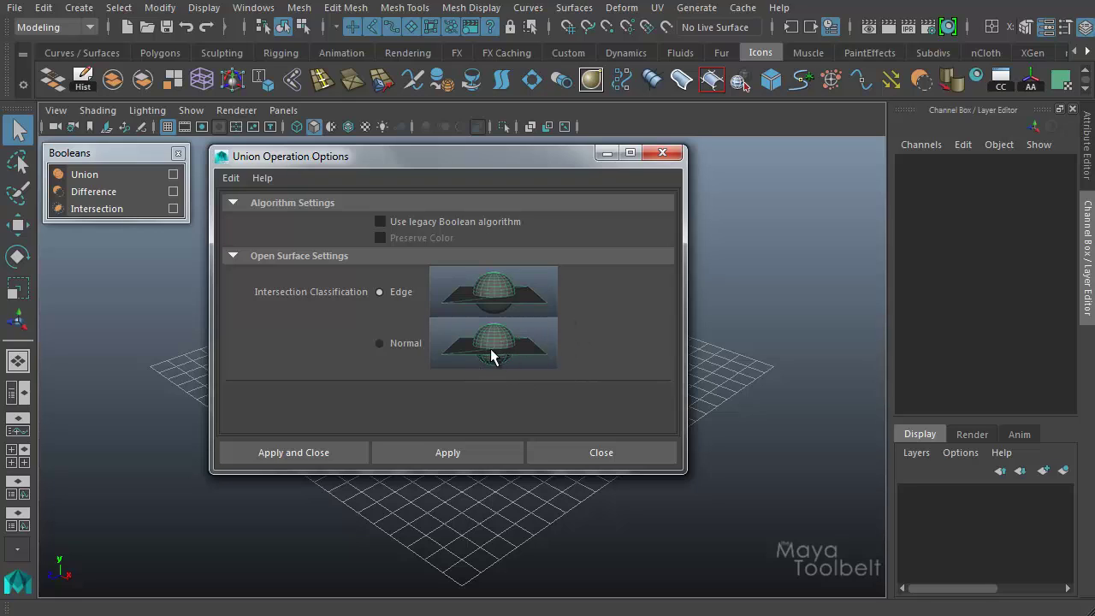
Compare Difference and Intersection options, toggling Intersection classification between Edge and Normal, then reopen Union options
{"action": "left_click", "coordinate": [173, 192]}
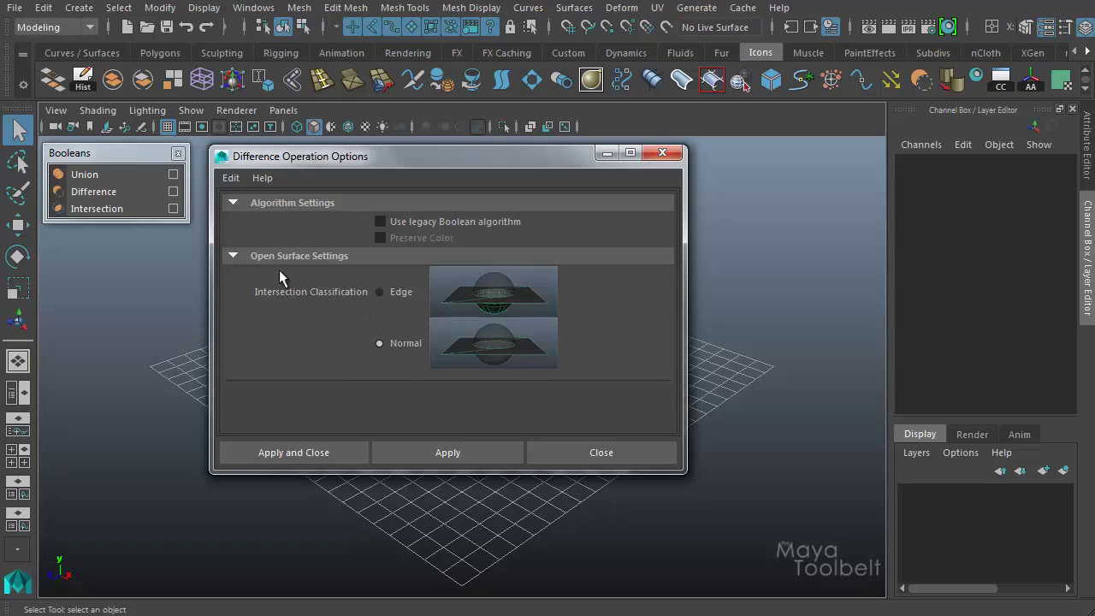
{"action": "left_click", "coordinate": [171, 208]}
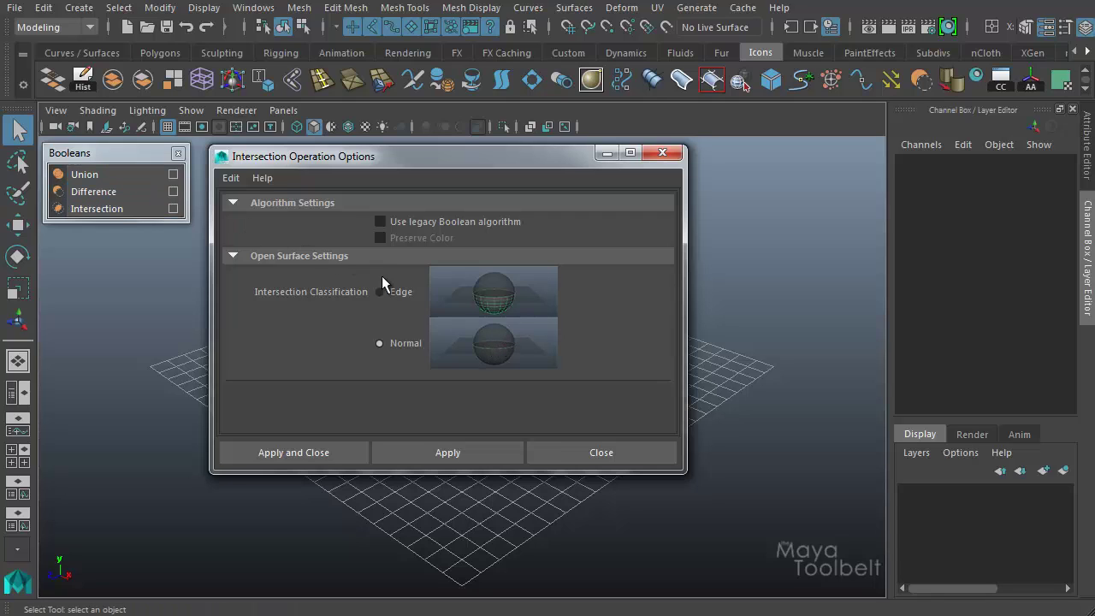
{"action": "left_click", "coordinate": [399, 291]}
{"action": "left_click", "coordinate": [406, 344]}
{"action": "left_click", "coordinate": [173, 174]}
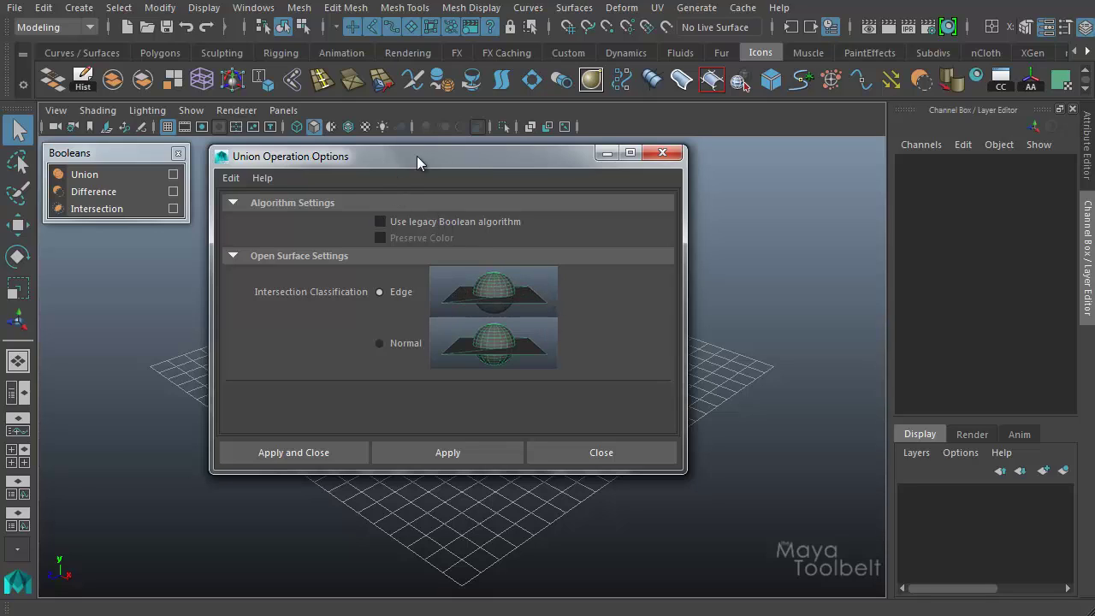
Tuck the Union options away and draw a polygon plane on the grid
{"action": "left_click", "coordinate": [605, 156]}
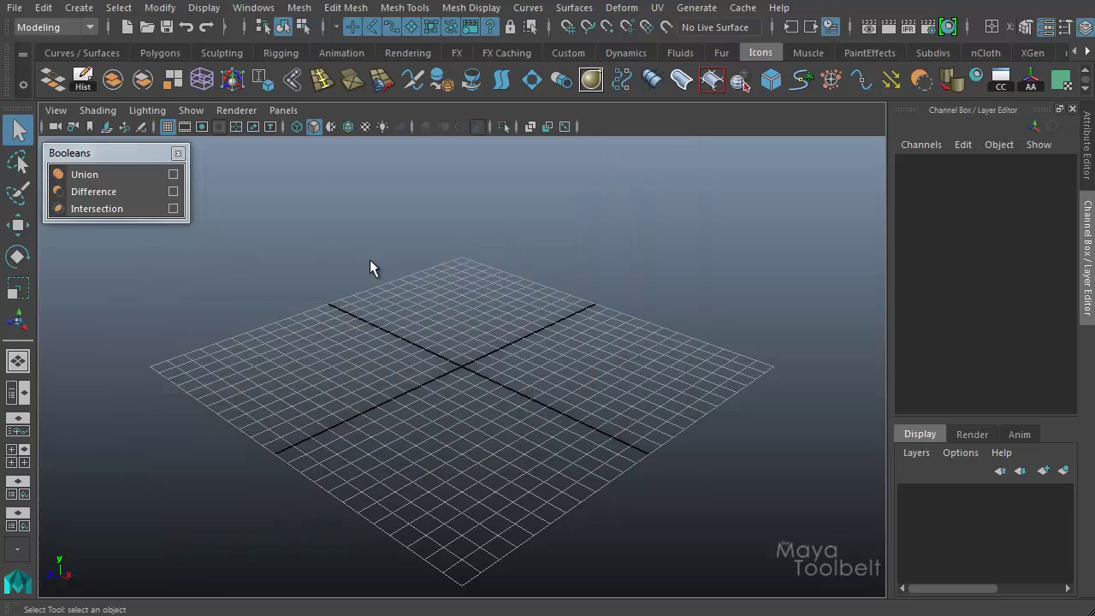
{"action": "left_click", "coordinate": [79, 7]}
{"action": "mouse_move", "coordinate": [249, 69]}
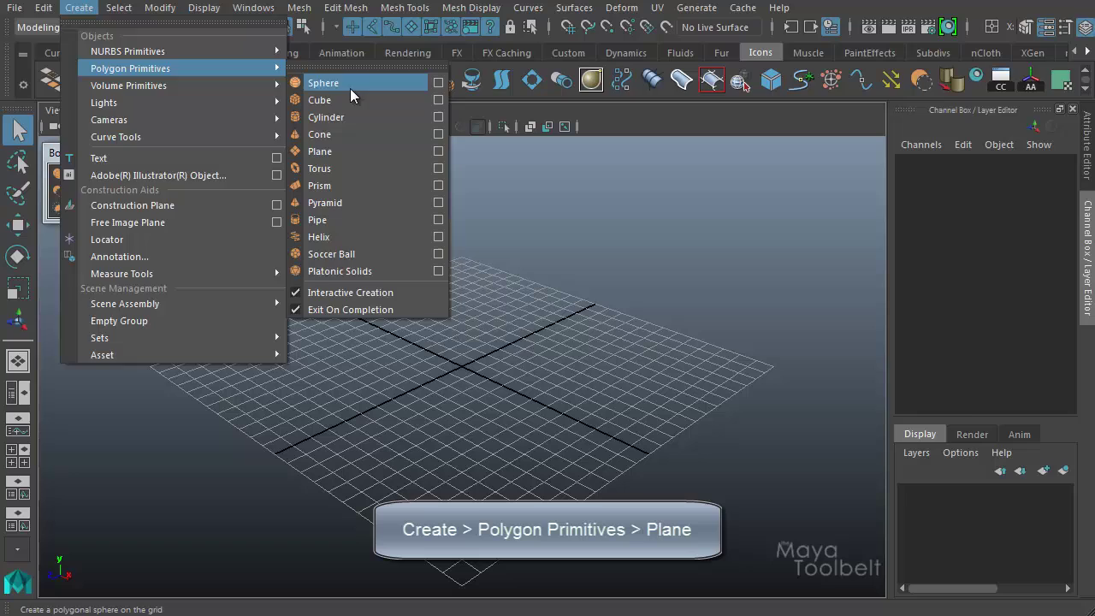
{"action": "left_click", "coordinate": [334, 151]}
{"action": "left_click_drag", "start_coordinate": [299, 351], "coordinate": [691, 396]}
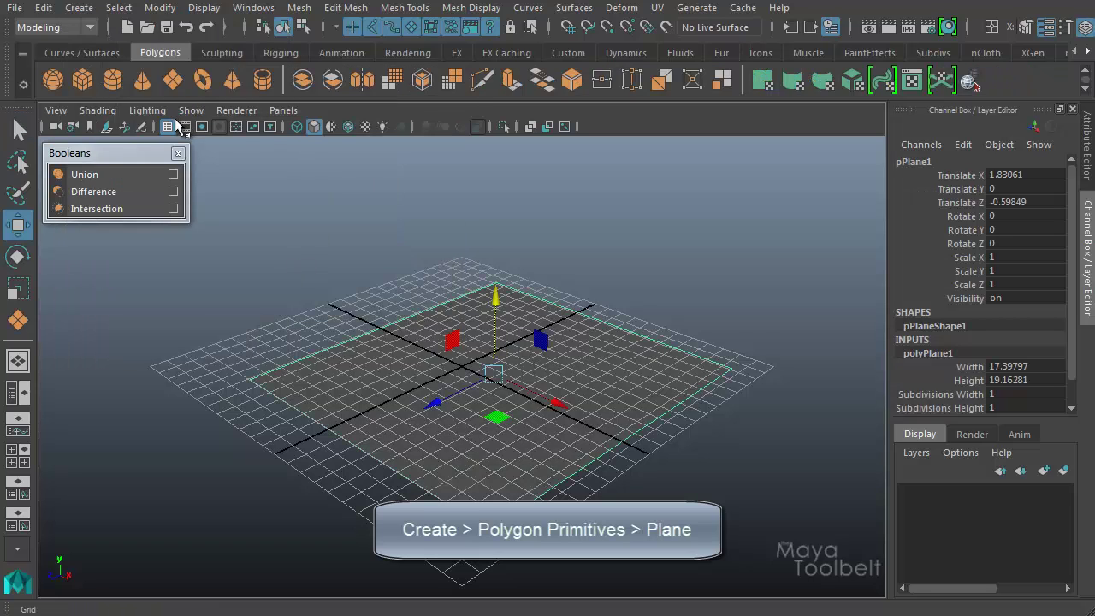
Hide the ground grid and draw a polygon sphere centred on the plane
{"action": "left_click", "coordinate": [167, 127]}
{"action": "left_click", "coordinate": [53, 80]}
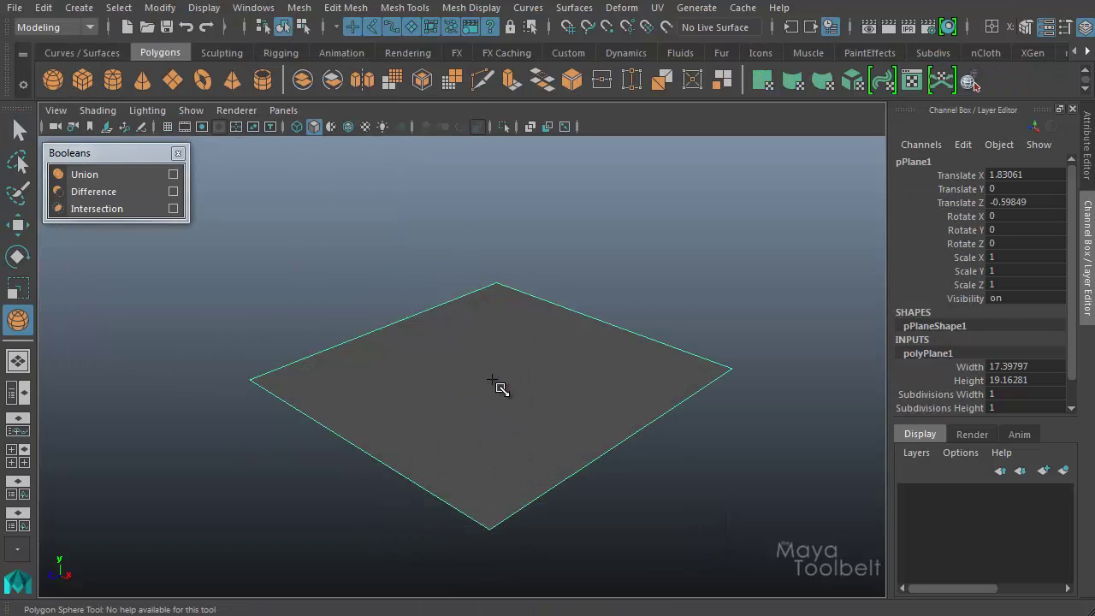
{"action": "left_click_drag", "start_coordinate": [495, 377], "coordinate": [607, 423]}
{"action": "key", "text": "w"}
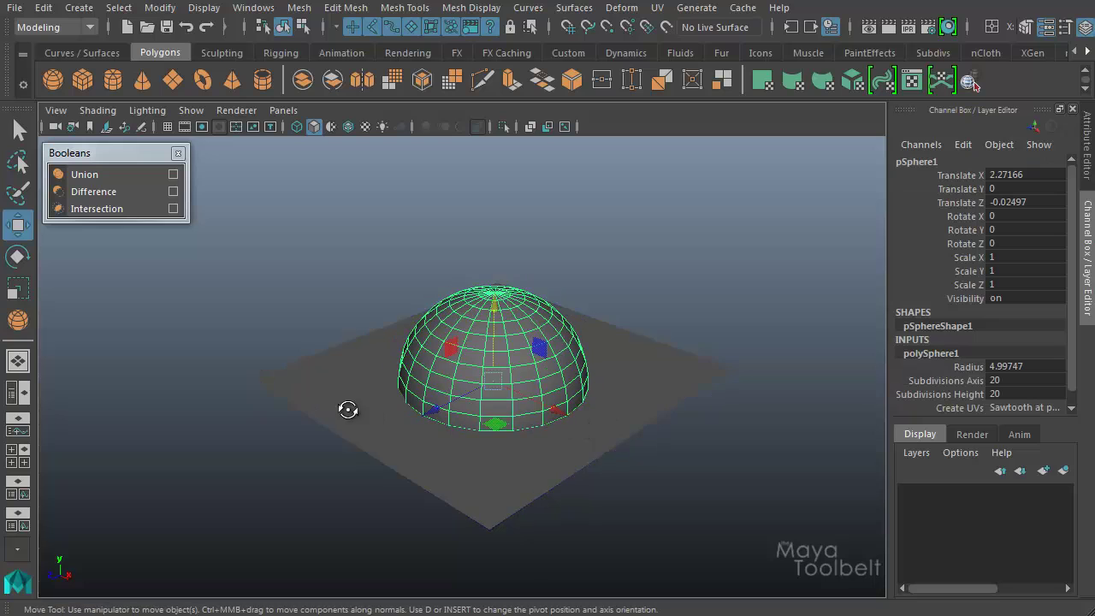
Scale the plane uniformly to about 1.14
{"action": "left_click_drag", "start_coordinate": [347, 411], "coordinate": [611, 435], "text": "alt"}
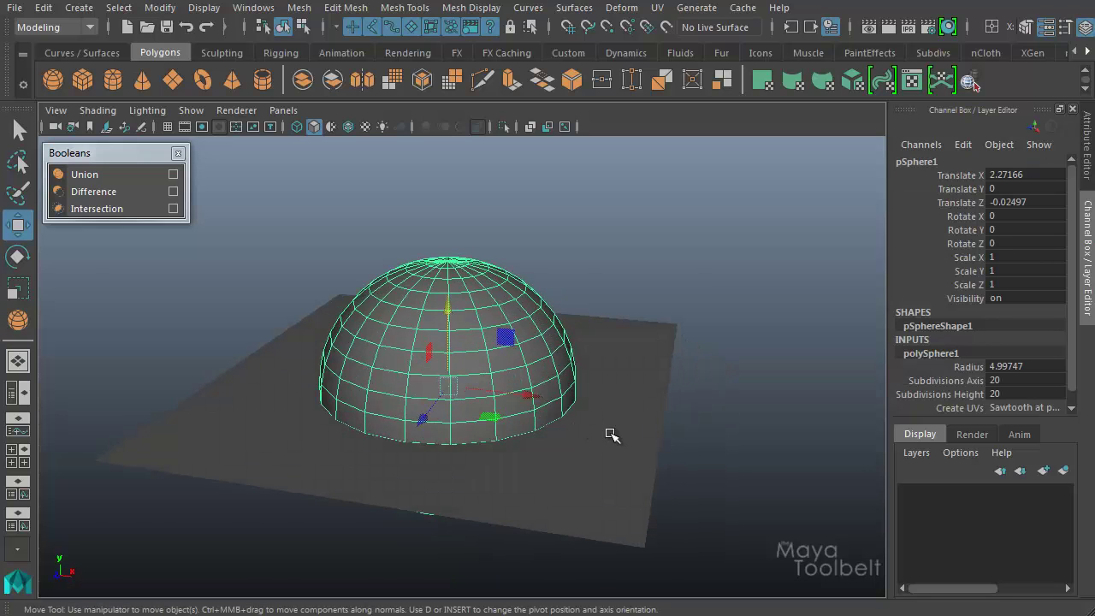
{"action": "left_click", "coordinate": [301, 405]}
{"action": "key", "text": "r"}
{"action": "middle_click_drag", "start_coordinate": [301, 405], "coordinate": [345, 428]}
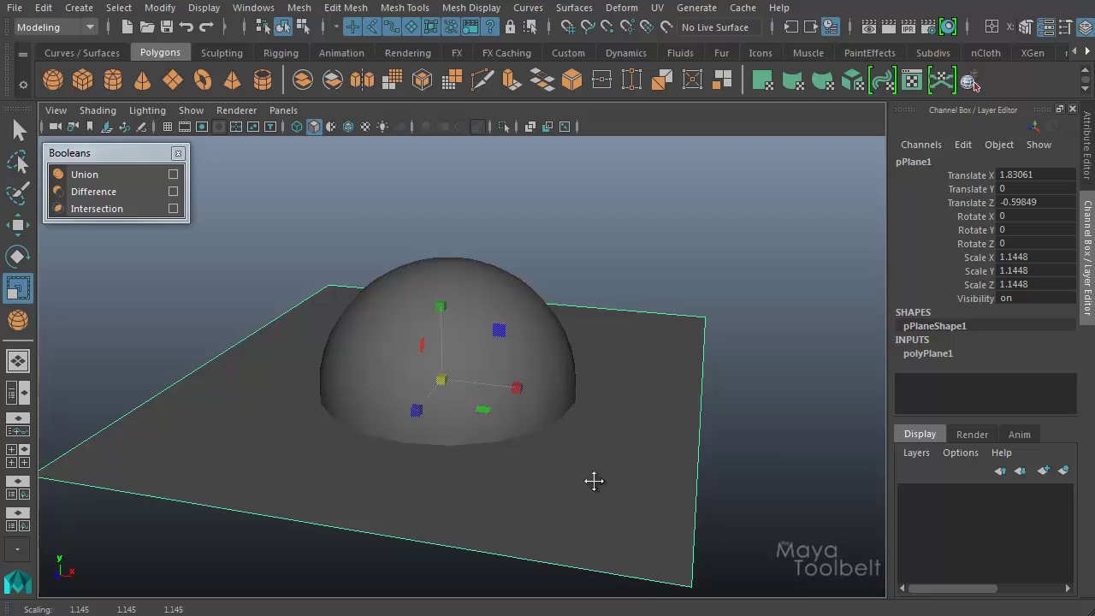
{"action": "middle_click_drag", "start_coordinate": [594, 482], "coordinate": [676, 408], "text": "alt"}
Select the plane, then the sphere, and bring up the Union options
{"action": "key", "text": "w"}
{"action": "left_click", "coordinate": [423, 457]}
{"action": "mouse_move", "coordinate": [423, 457]}
{"action": "left_mouse_down", "text": "alt"}
{"action": "mouse_move", "coordinate": [428, 448]}
{"action": "mouse_move", "coordinate": [418, 448]}
{"action": "left_mouse_up", "text": "alt"}
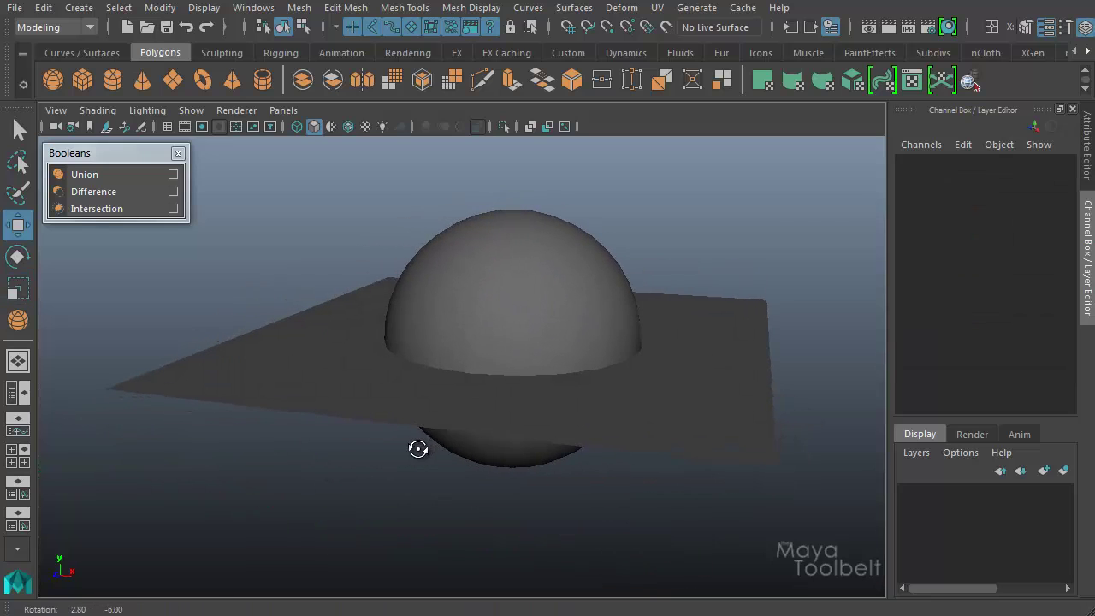
{"action": "left_click", "coordinate": [345, 357]}
{"action": "left_click", "coordinate": [453, 266], "text": "shift"}
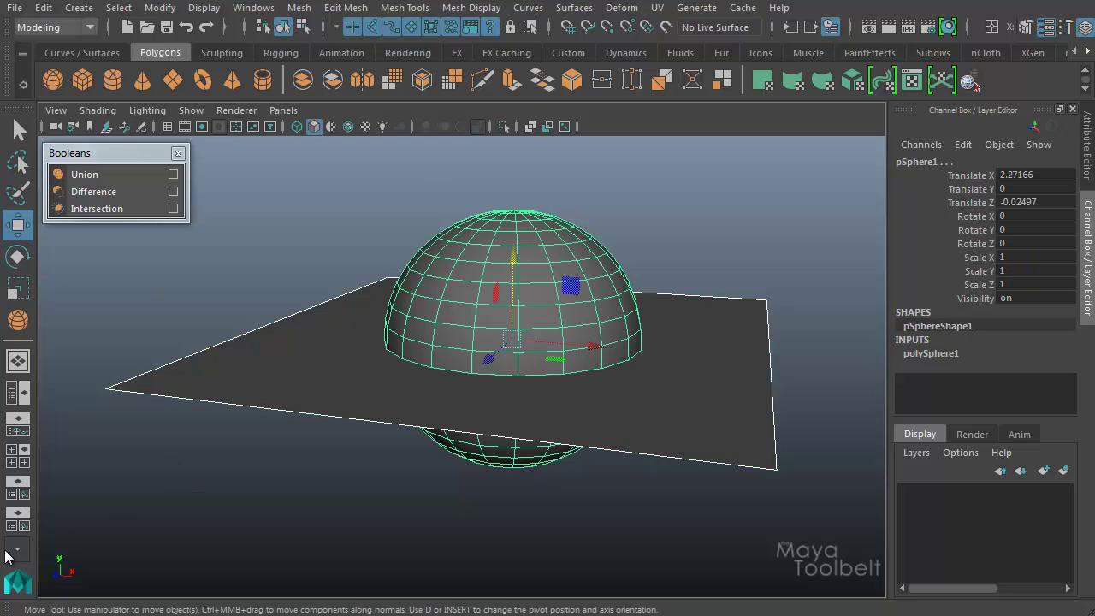
{"action": "left_click", "coordinate": [173, 173]}
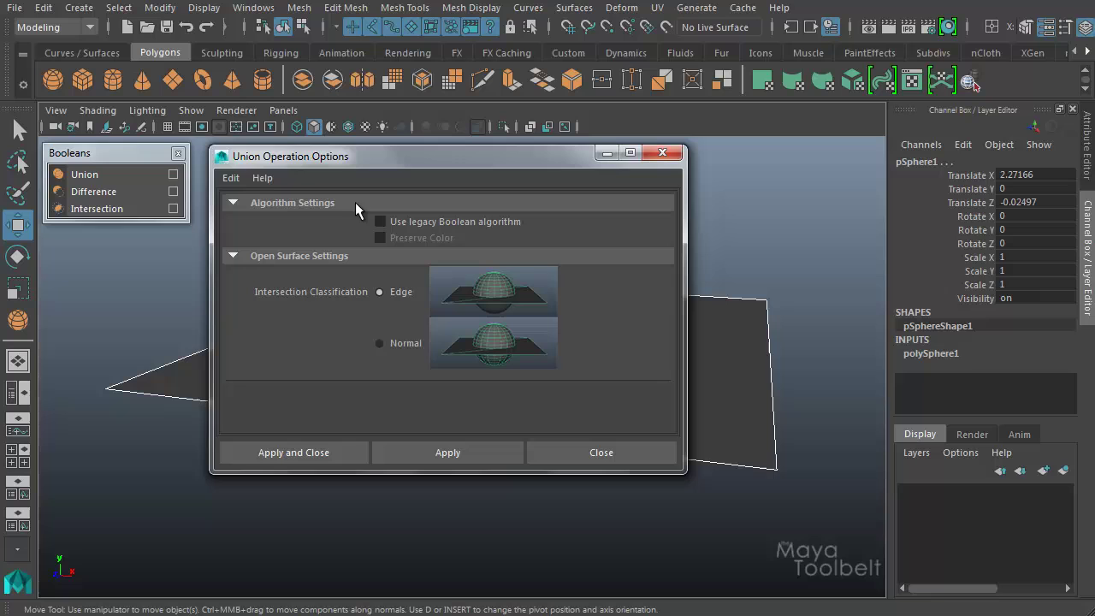
Move the Union options window aside and reset its settings so Intersection Classification is Normal
{"action": "left_click_drag", "start_coordinate": [361, 154], "coordinate": [425, 507]}
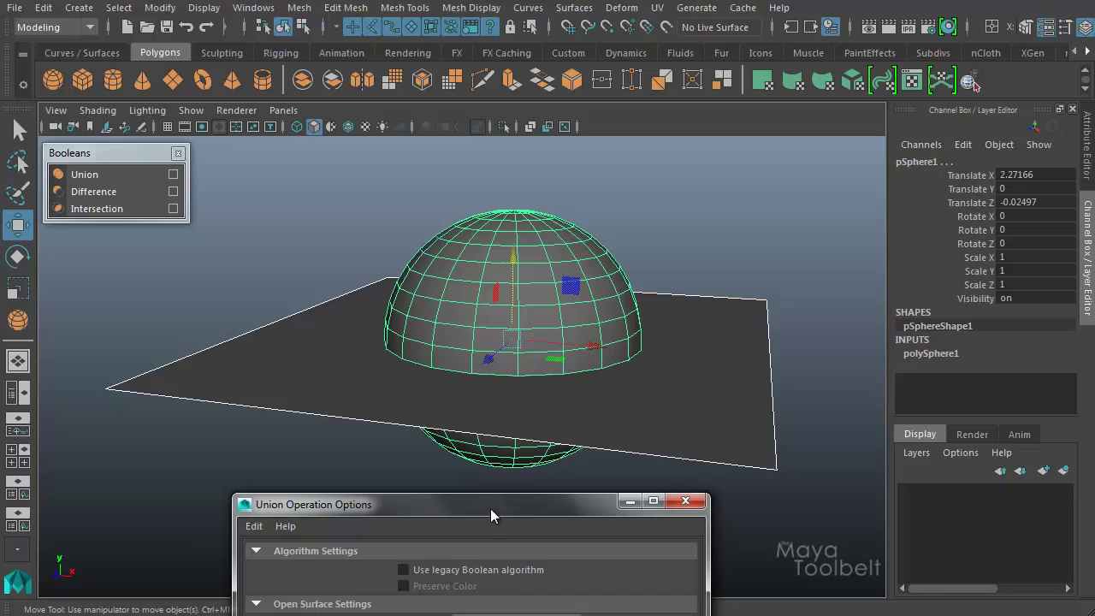
{"action": "left_click_drag", "start_coordinate": [492, 511], "coordinate": [728, 137]}
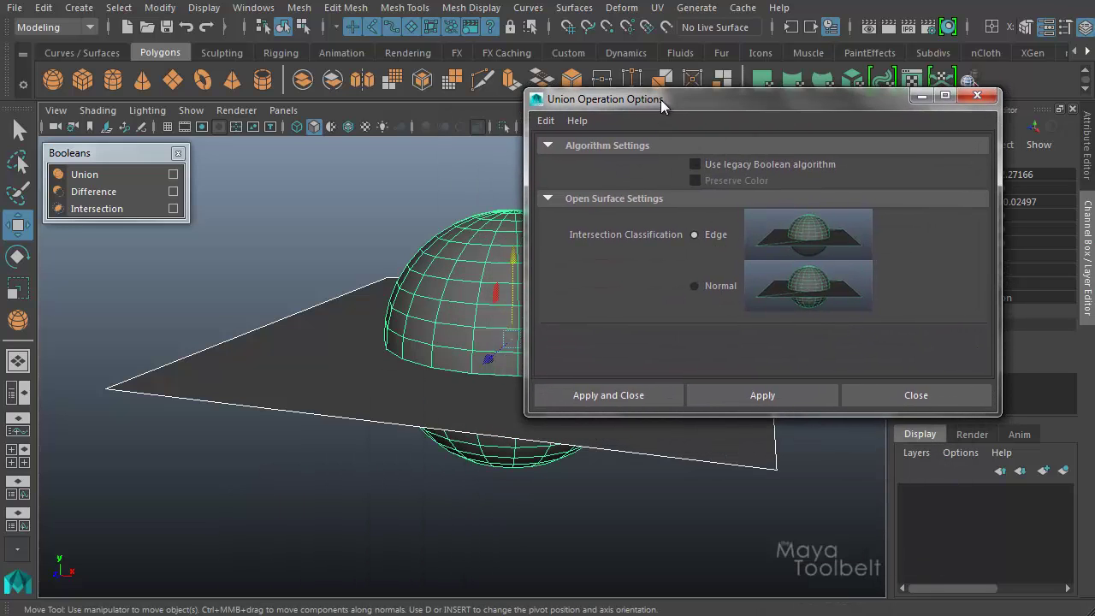
{"action": "left_click_drag", "start_coordinate": [661, 100], "coordinate": [750, 20]}
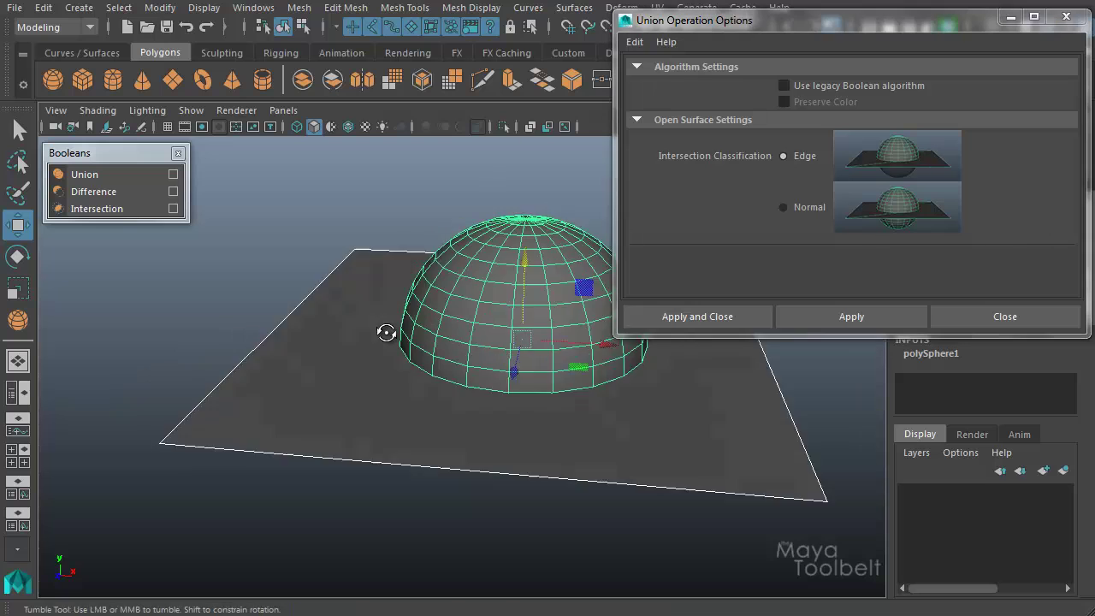
{"action": "left_click_drag", "start_coordinate": [384, 331], "coordinate": [318, 339], "text": "alt"}
{"action": "right_click_drag", "start_coordinate": [318, 339], "coordinate": [460, 334], "text": "alt"}
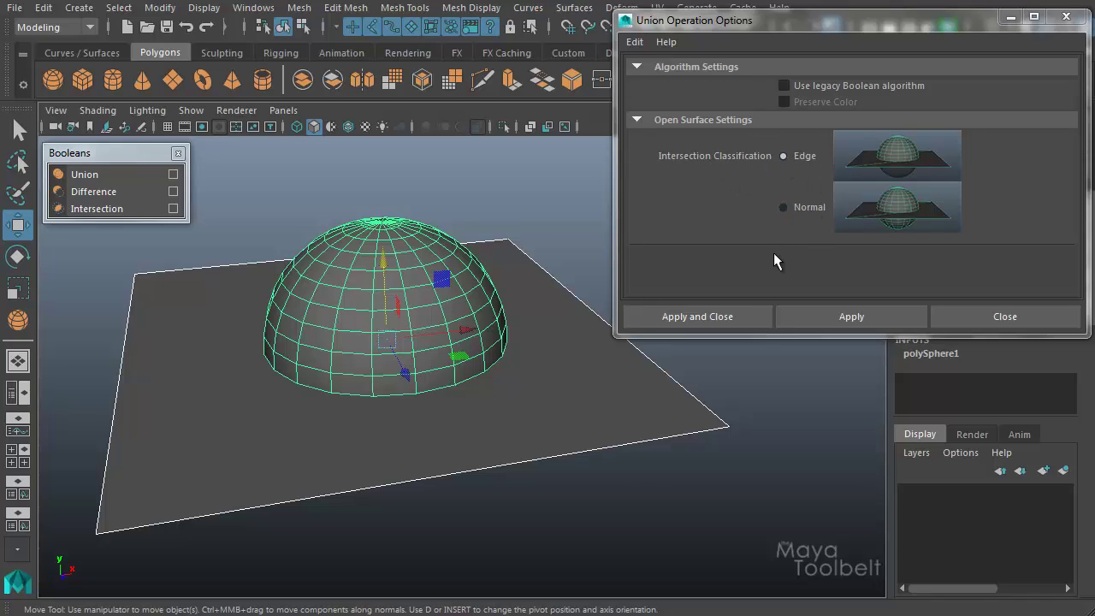
{"action": "left_click", "coordinate": [634, 43]}
{"action": "left_click", "coordinate": [664, 78]}
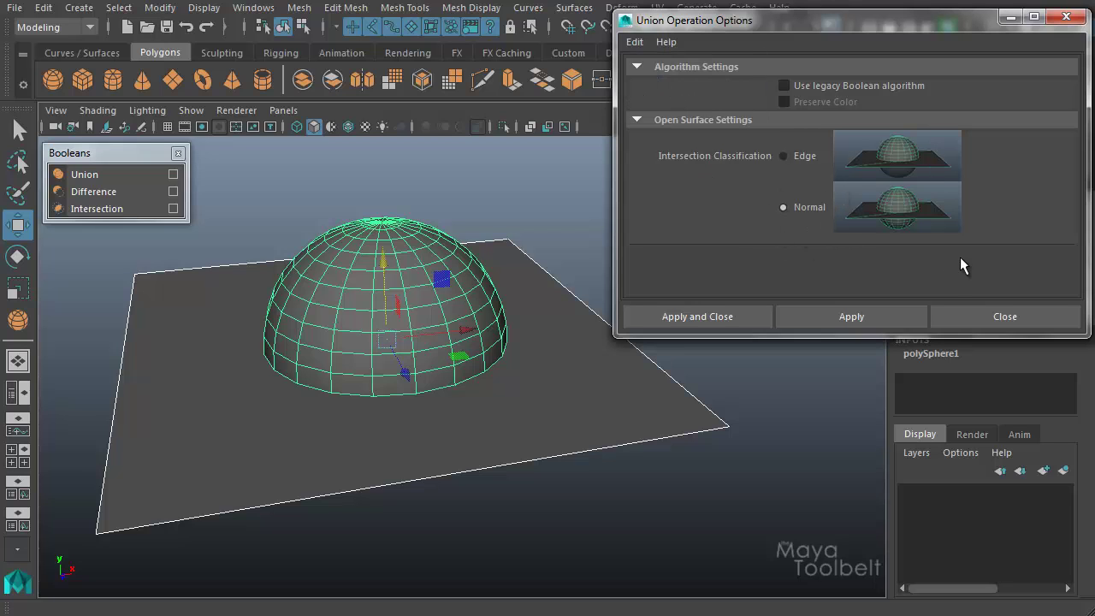
{"action": "left_click_drag", "start_coordinate": [519, 350], "coordinate": [498, 375], "text": "alt"}
Apply the Normal-classified union and inspect the merged mesh in wireframe from below
{"action": "left_click", "coordinate": [861, 317]}
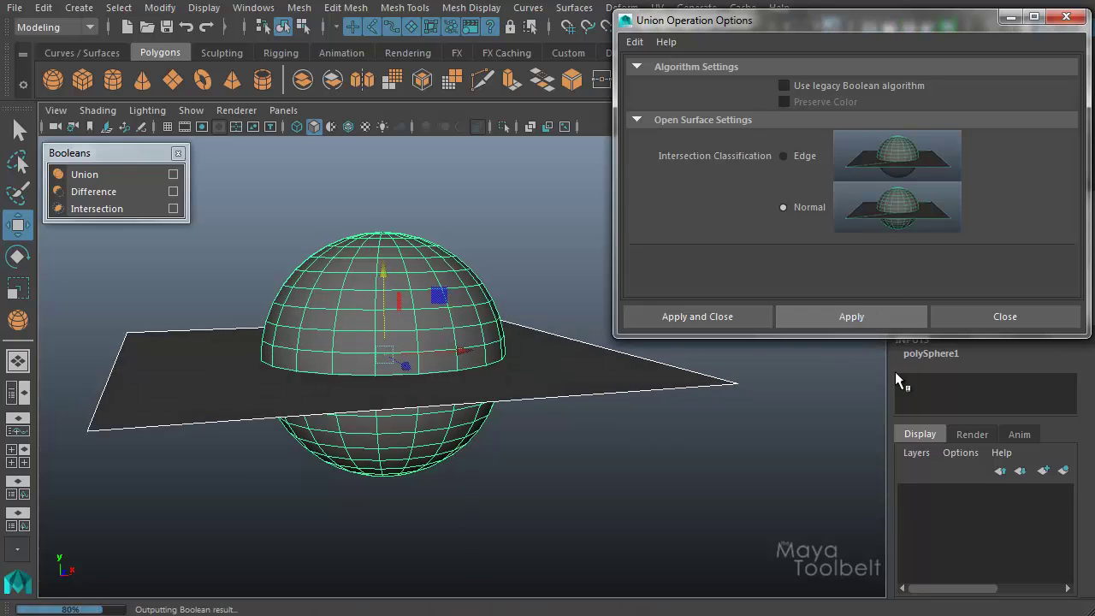
{"action": "left_click_drag", "start_coordinate": [582, 419], "coordinate": [537, 269], "text": "alt"}
{"action": "key", "text": "w"}
{"action": "left_click", "coordinate": [542, 432]}
{"action": "left_click", "coordinate": [589, 344]}
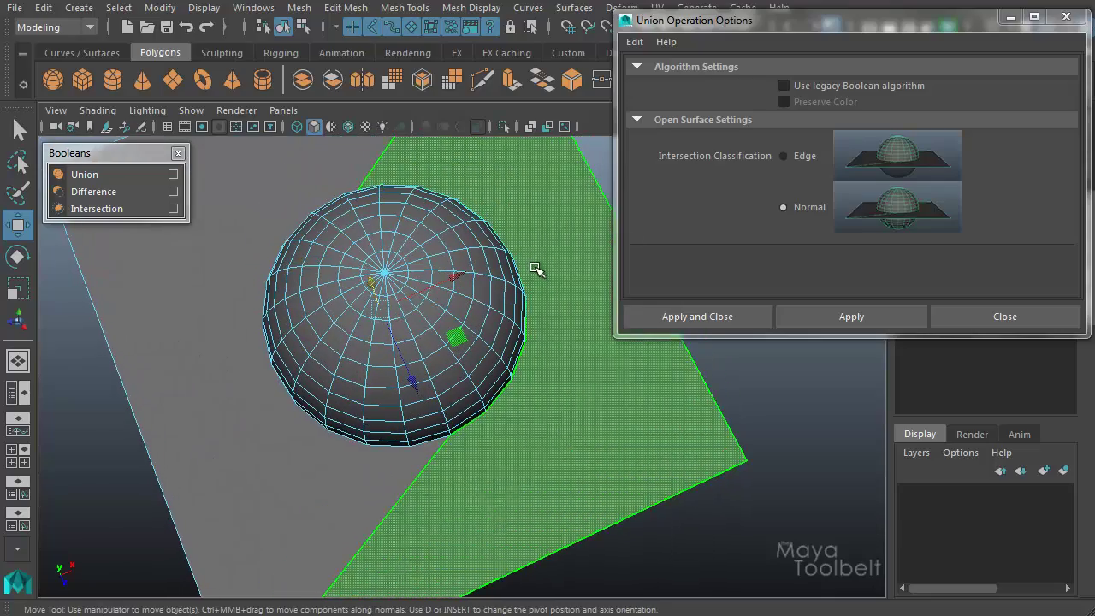
{"action": "key", "text": "4"}
{"action": "left_click_drag", "start_coordinate": [569, 385], "coordinate": [552, 251], "text": "alt"}
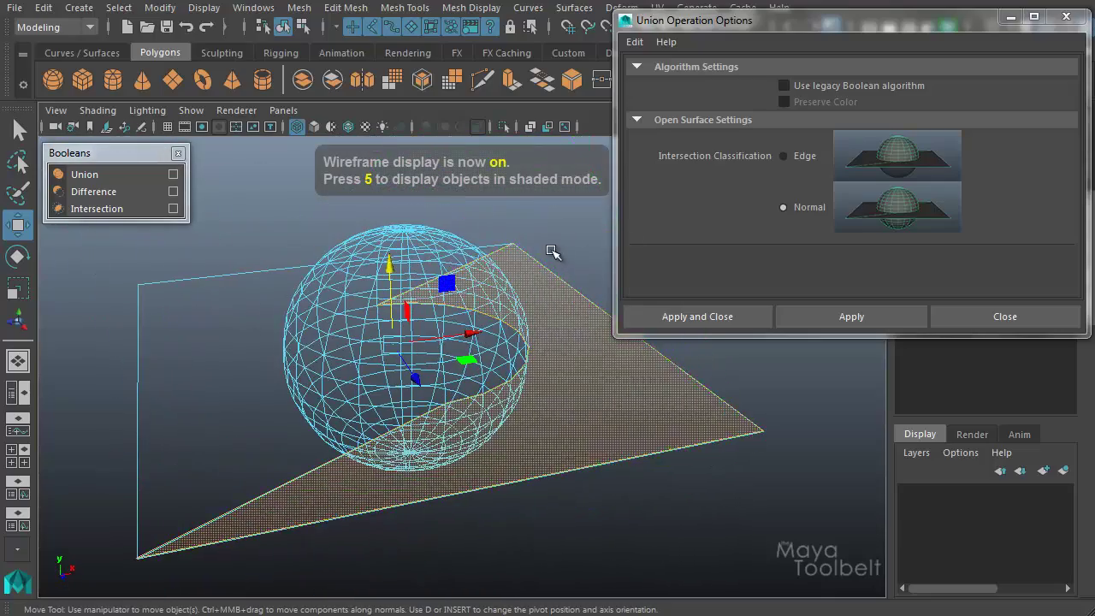
Select parts of the result, return to shaded display, and reselect the combined mesh
{"action": "left_click", "coordinate": [517, 380]}
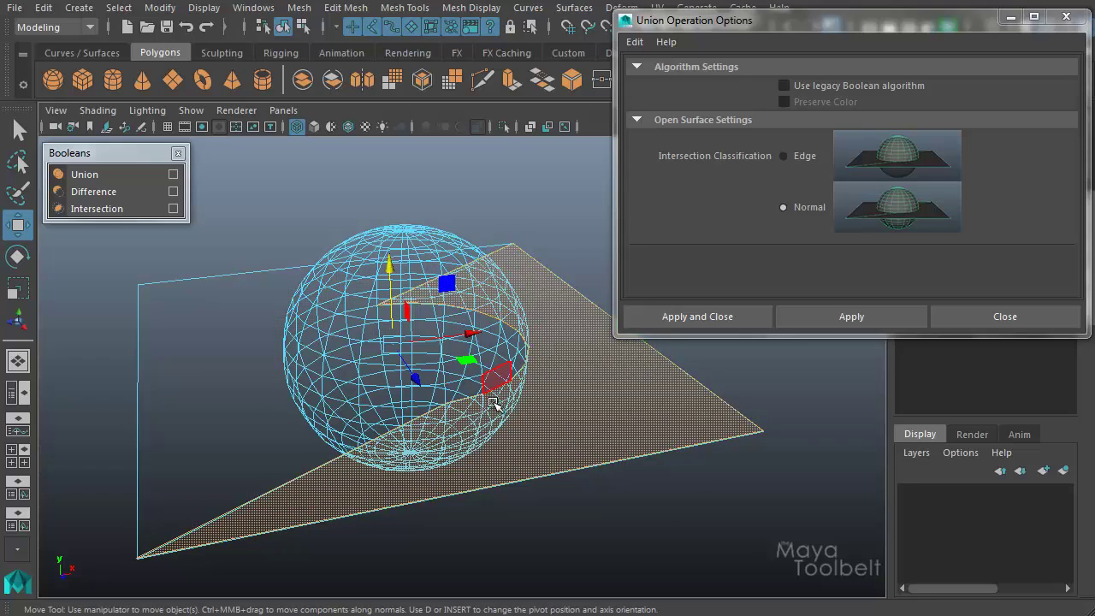
{"action": "left_click", "coordinate": [483, 452], "text": "shift"}
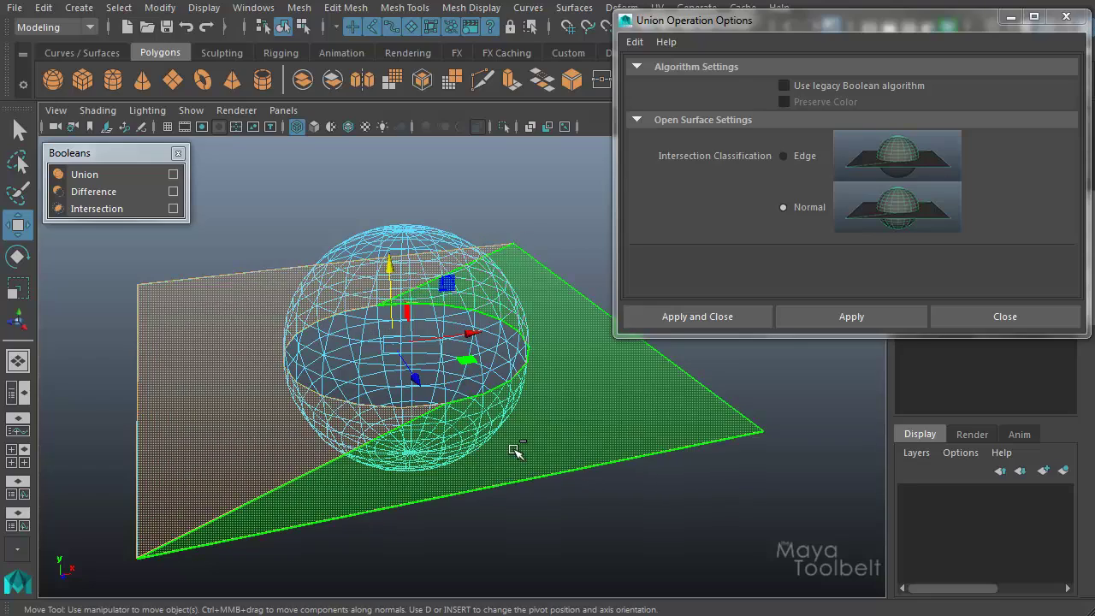
{"action": "left_click_drag", "start_coordinate": [513, 448], "coordinate": [540, 366], "text": "alt"}
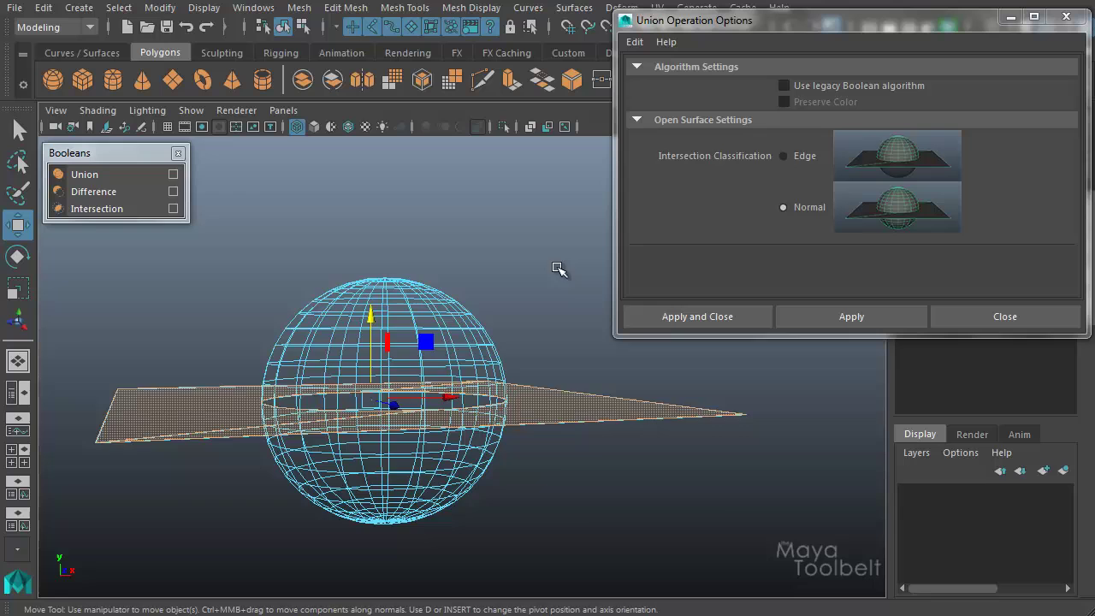
{"action": "left_click_drag", "start_coordinate": [557, 265], "coordinate": [575, 291], "text": "alt"}
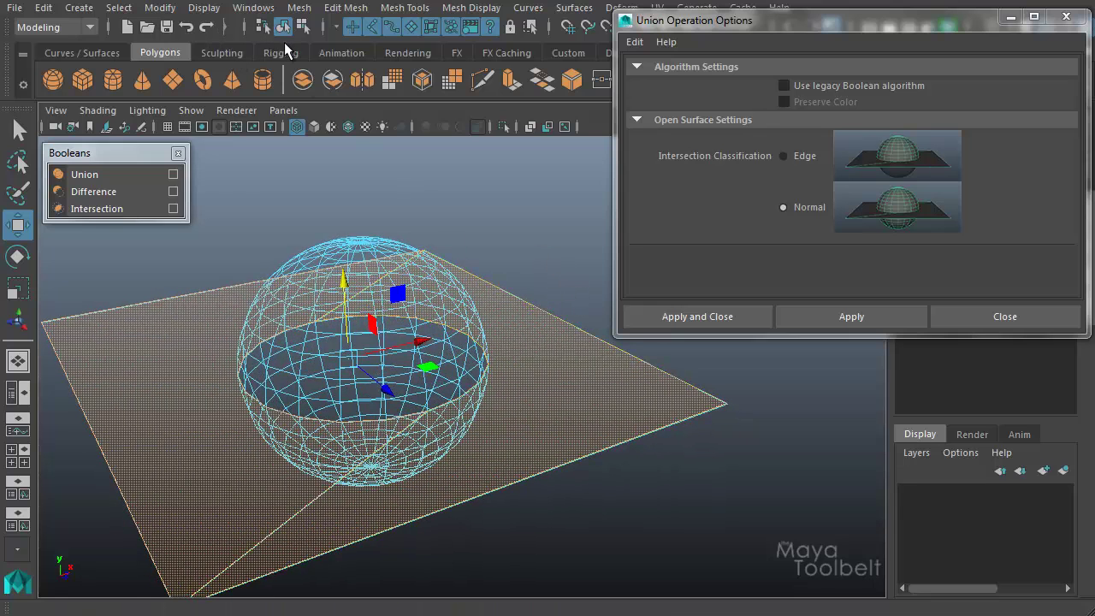
{"action": "key", "text": "5"}
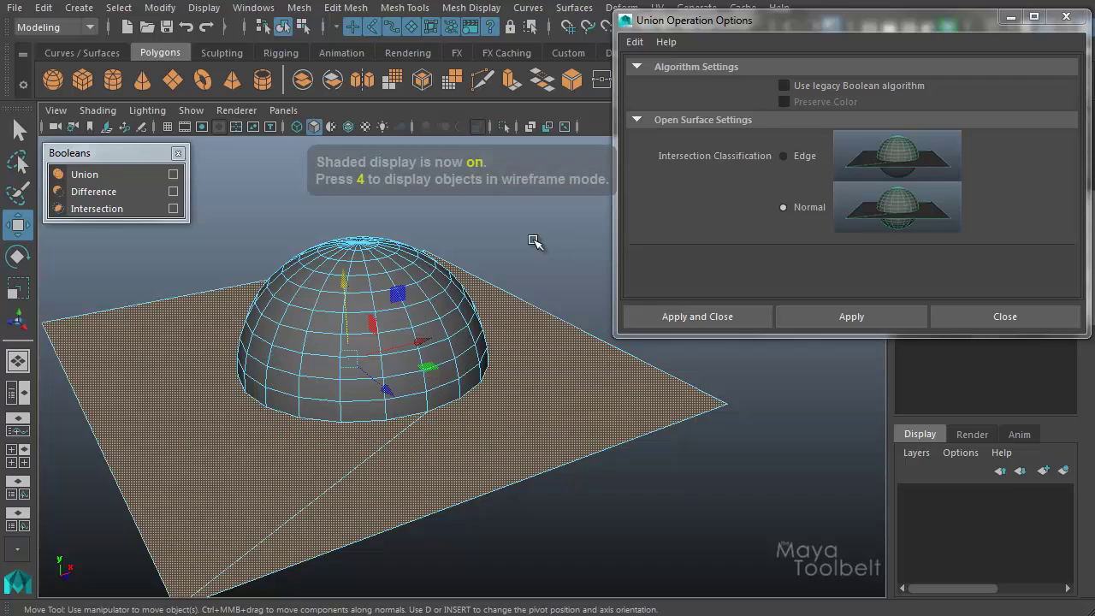
{"action": "left_click_drag", "start_coordinate": [539, 250], "coordinate": [530, 253], "text": "alt"}
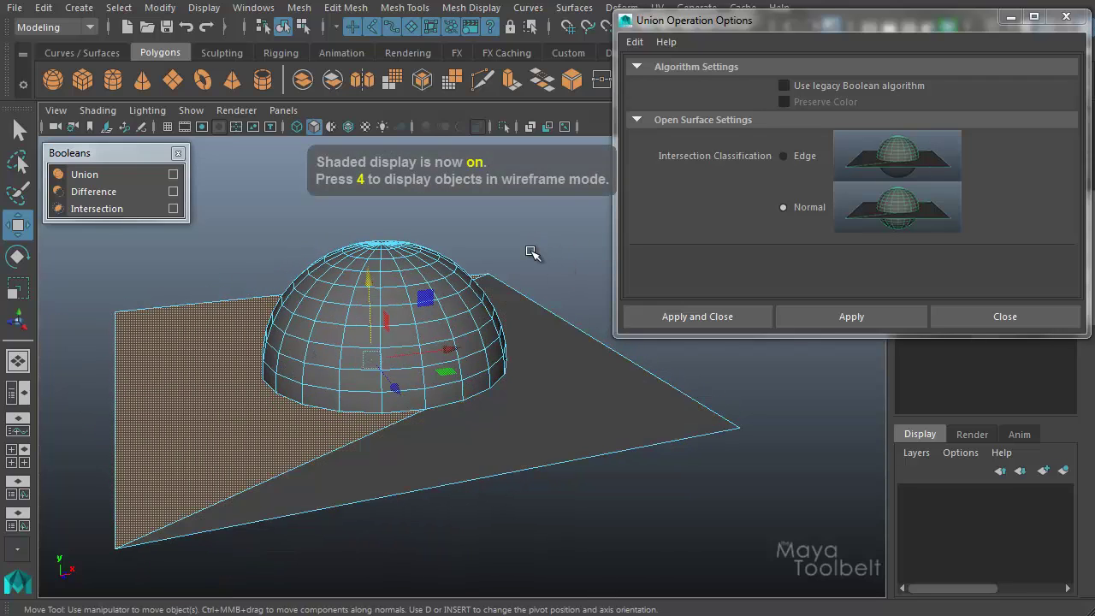
{"action": "left_click", "coordinate": [530, 252]}
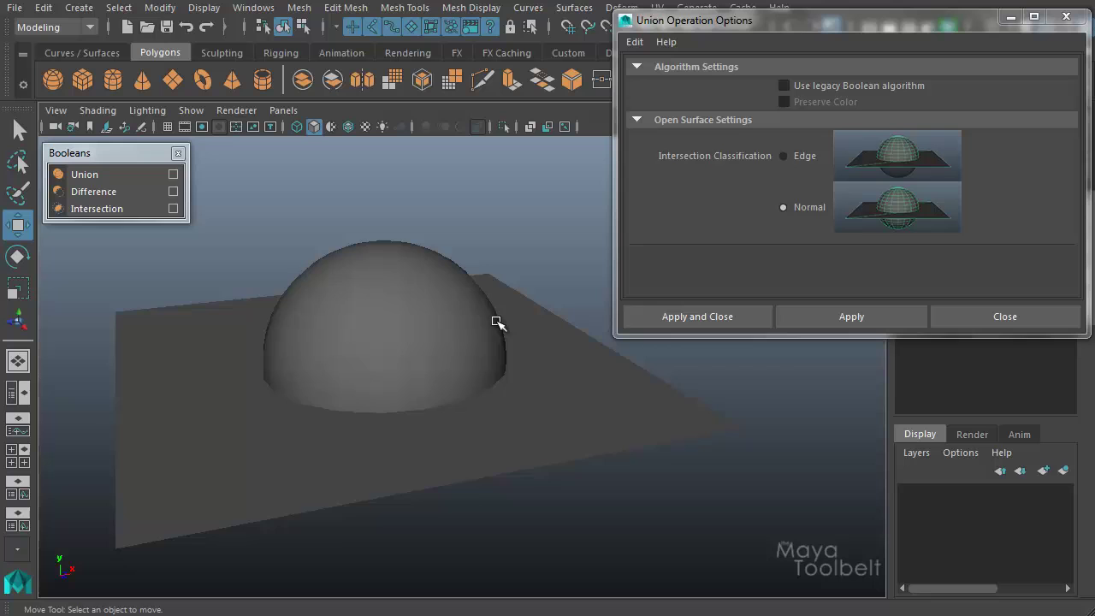
{"action": "key", "text": "q"}
{"action": "left_click_drag", "start_coordinate": [497, 323], "coordinate": [513, 379], "text": "alt"}
{"action": "left_click", "coordinate": [514, 378]}
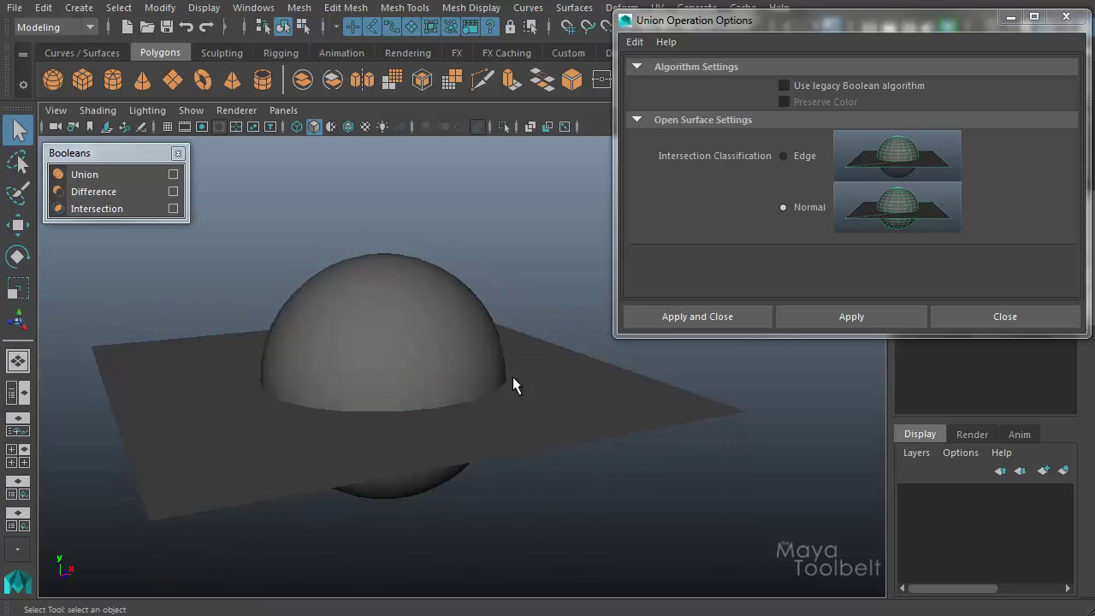
{"action": "left_click", "coordinate": [512, 377]}
Undo twice with Ctrl+Z to restore the separate sphere and plane, then select the plane
{"action": "key", "text": "ctrl+z"}
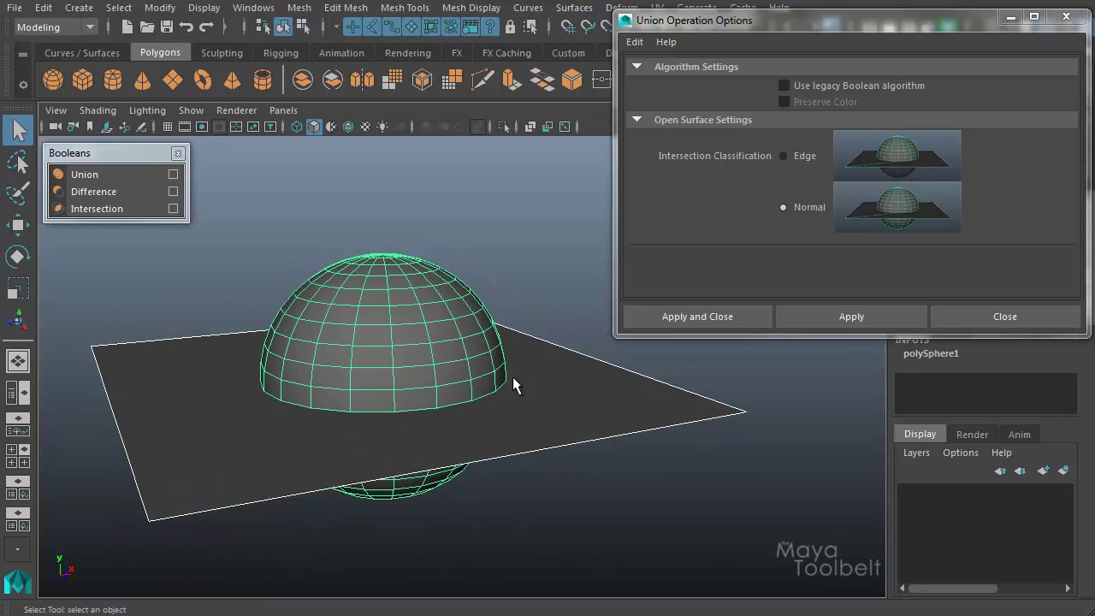
{"action": "key", "text": "ctrl+z"}
{"action": "left_click_drag", "start_coordinate": [440, 312], "coordinate": [506, 372], "text": "alt"}
{"action": "left_click", "coordinate": [585, 390]}
{"action": "mouse_move", "coordinate": [586, 389]}
{"action": "left_mouse_down", "text": "alt"}
{"action": "mouse_move", "coordinate": [582, 374]}
{"action": "mouse_move", "coordinate": [619, 384]}
{"action": "mouse_move", "coordinate": [592, 384]}
{"action": "mouse_move", "coordinate": [585, 396]}
{"action": "left_mouse_up", "text": "alt"}
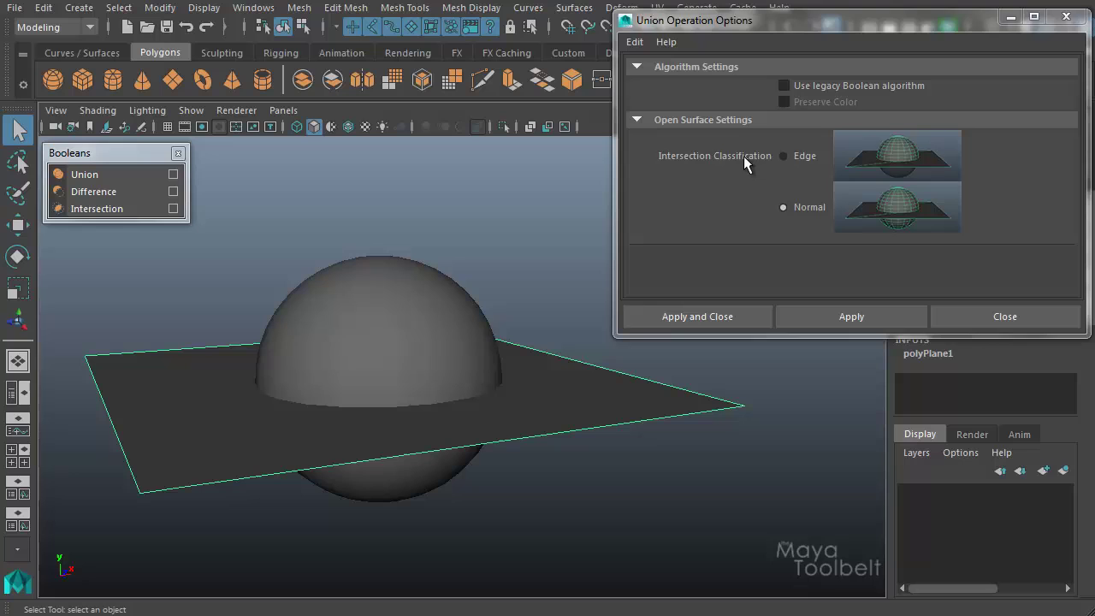
Union the sphere and plane with Edge intersection classification
{"action": "left_click", "coordinate": [802, 157]}
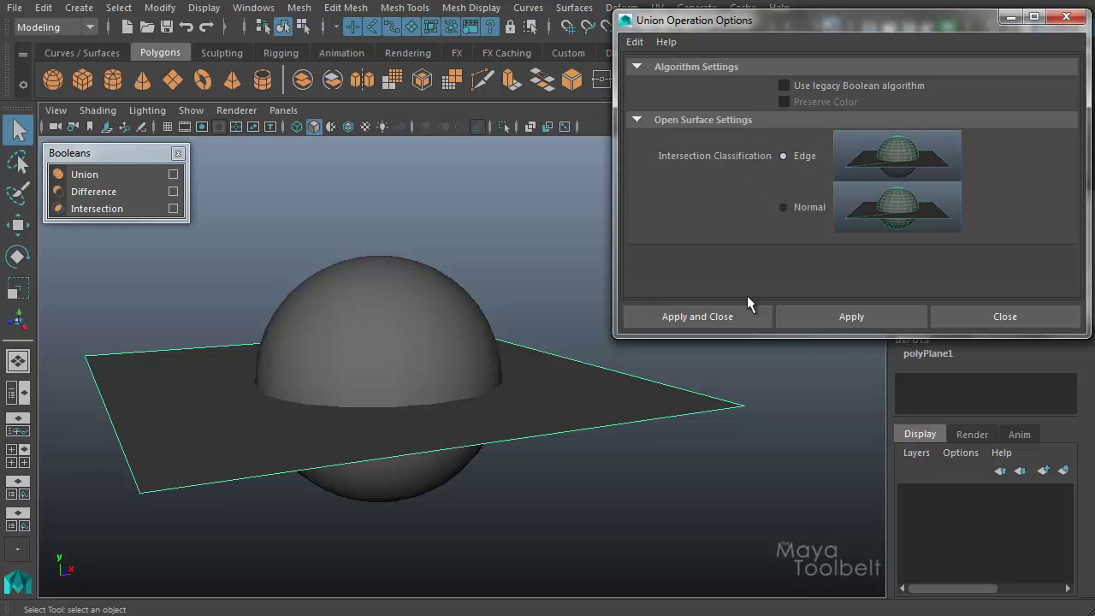
{"action": "left_click", "coordinate": [843, 315]}
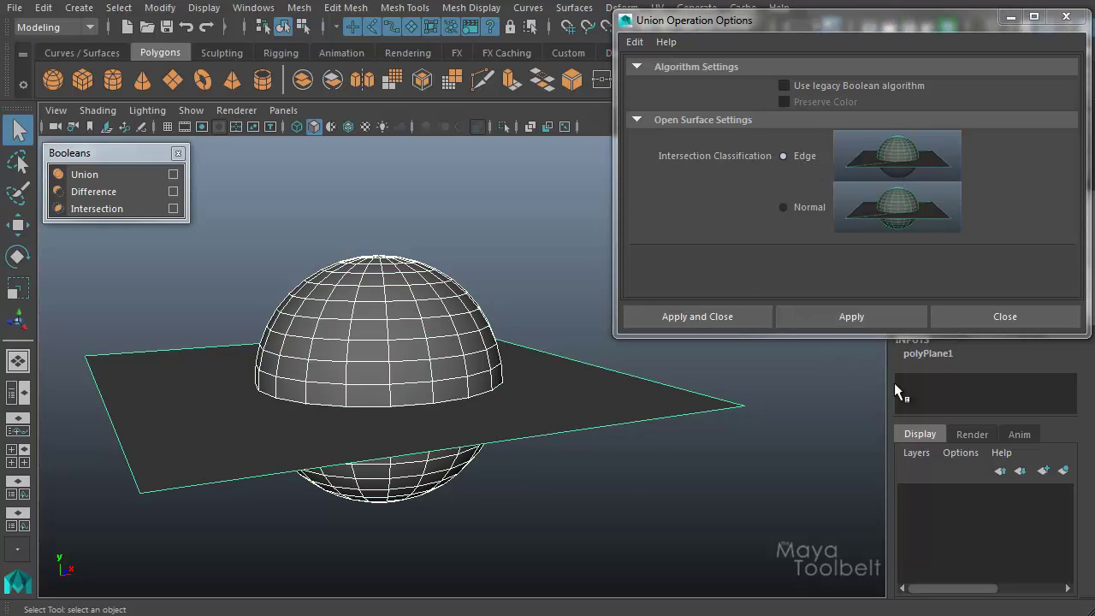
{"action": "left_click", "coordinate": [869, 315]}
Orbit around polyCBoolOp1 to examine the dome joined to the plane from several angles
{"action": "left_click_drag", "start_coordinate": [673, 442], "coordinate": [516, 295], "text": "alt"}
{"action": "left_click_drag", "start_coordinate": [449, 332], "coordinate": [590, 377], "text": "alt"}
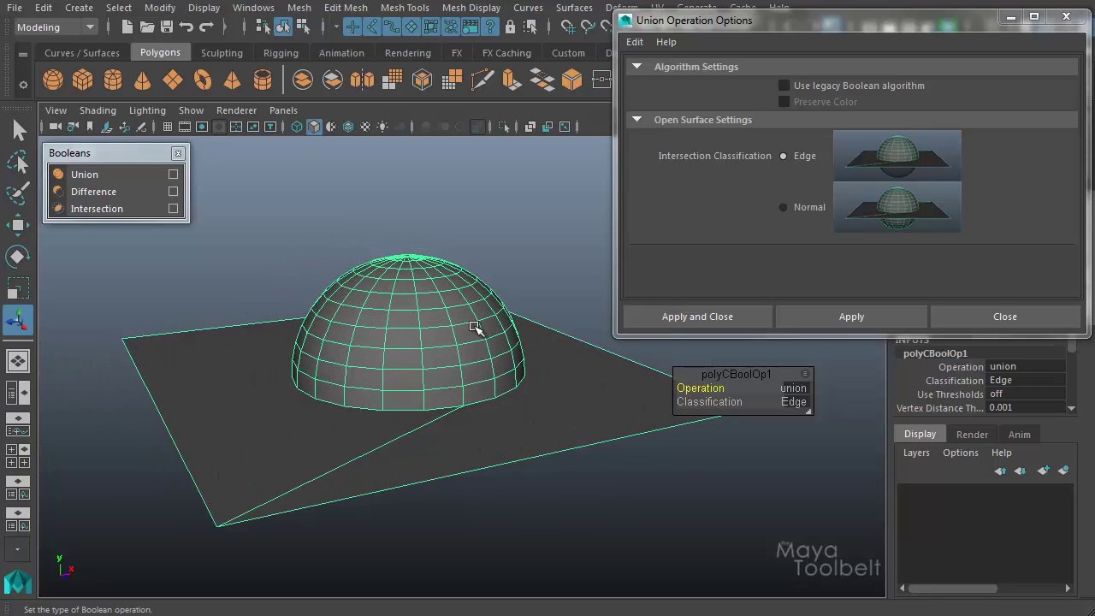
{"action": "left_click_drag", "start_coordinate": [476, 328], "coordinate": [567, 333], "text": "alt"}
{"action": "left_click_drag", "start_coordinate": [445, 354], "coordinate": [551, 347], "text": "alt"}
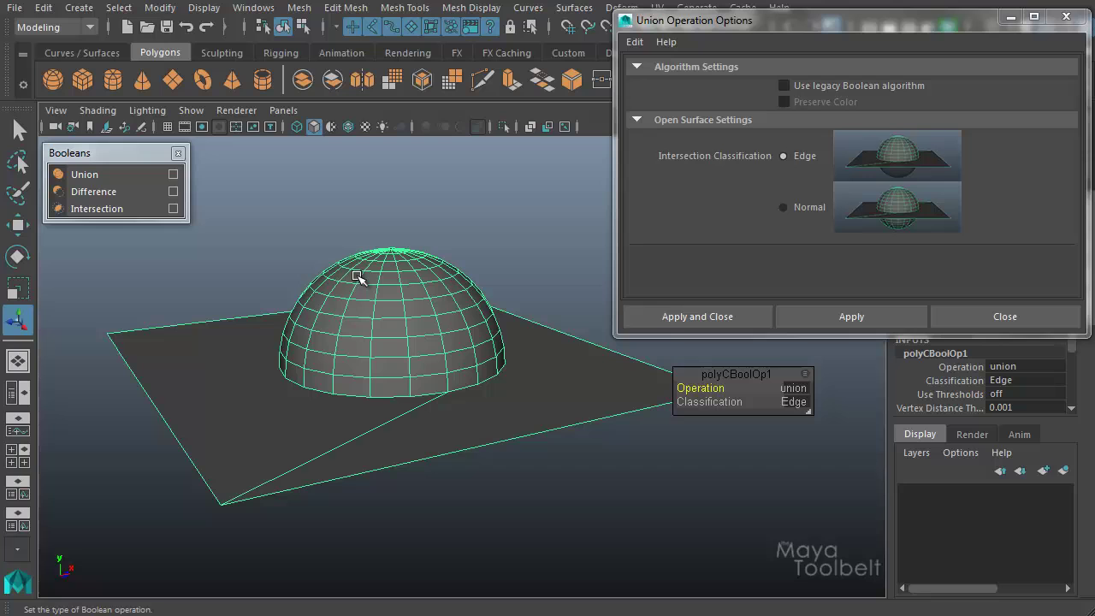
{"action": "left_click_drag", "start_coordinate": [514, 420], "coordinate": [454, 464], "text": "alt"}
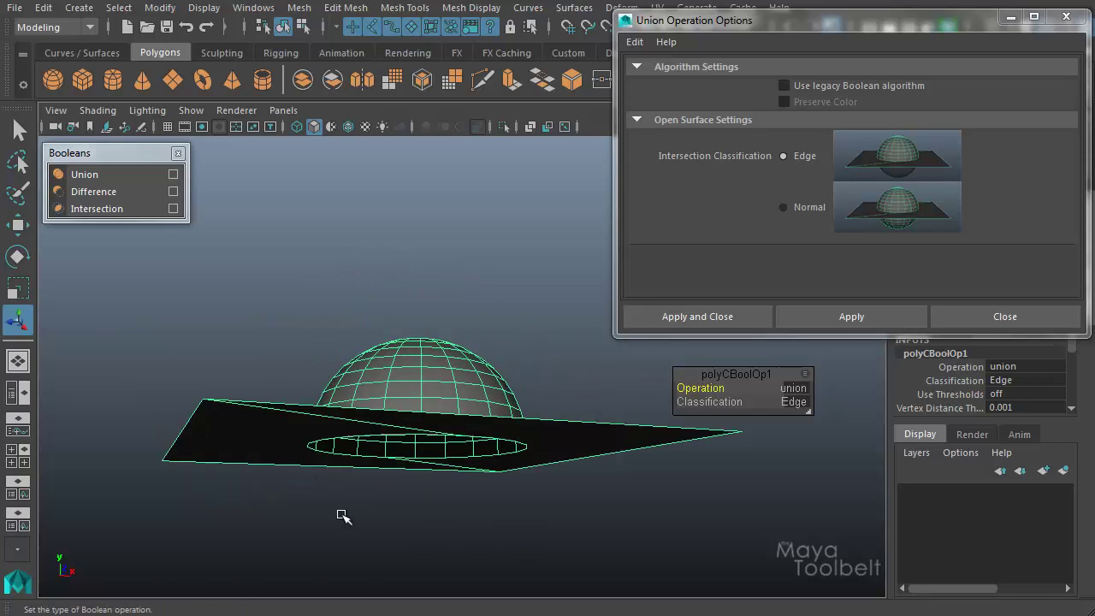
{"action": "left_click_drag", "start_coordinate": [541, 425], "coordinate": [501, 342], "text": "alt"}
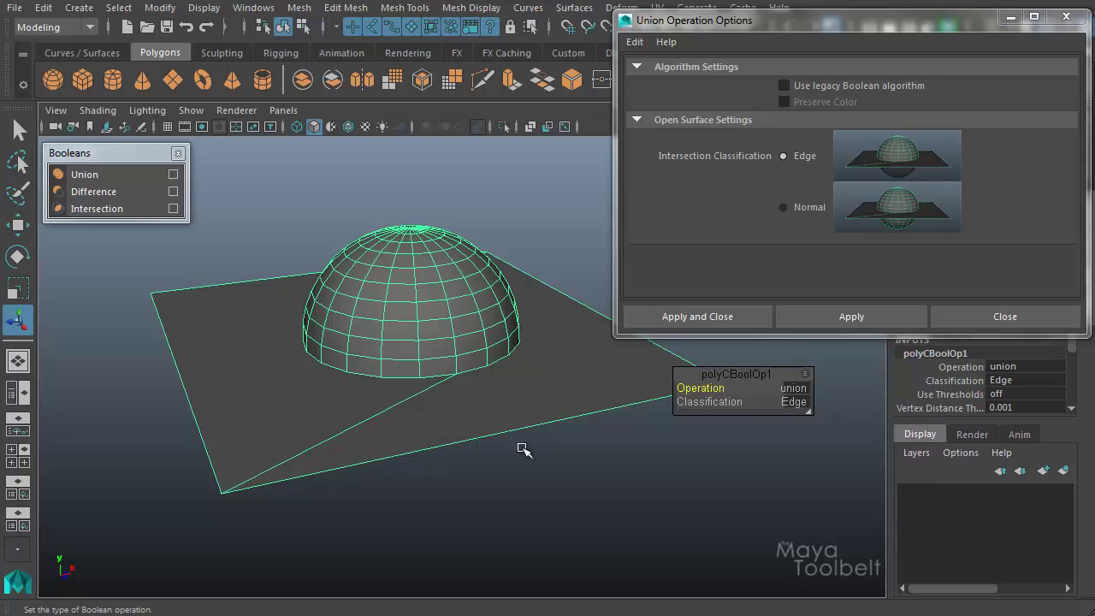
{"action": "left_click_drag", "start_coordinate": [538, 453], "coordinate": [537, 404], "text": "alt"}
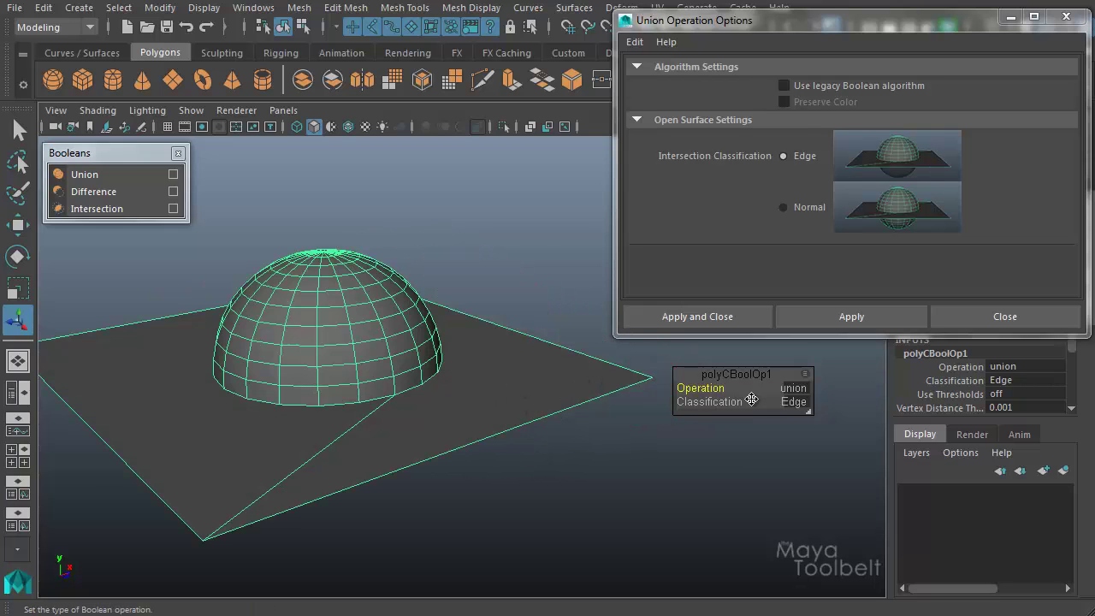
Enlarge the polyCBoolOp1 readout and browse its Operation and Classification choices, keeping union
{"action": "left_click_drag", "start_coordinate": [811, 416], "coordinate": [782, 420]}
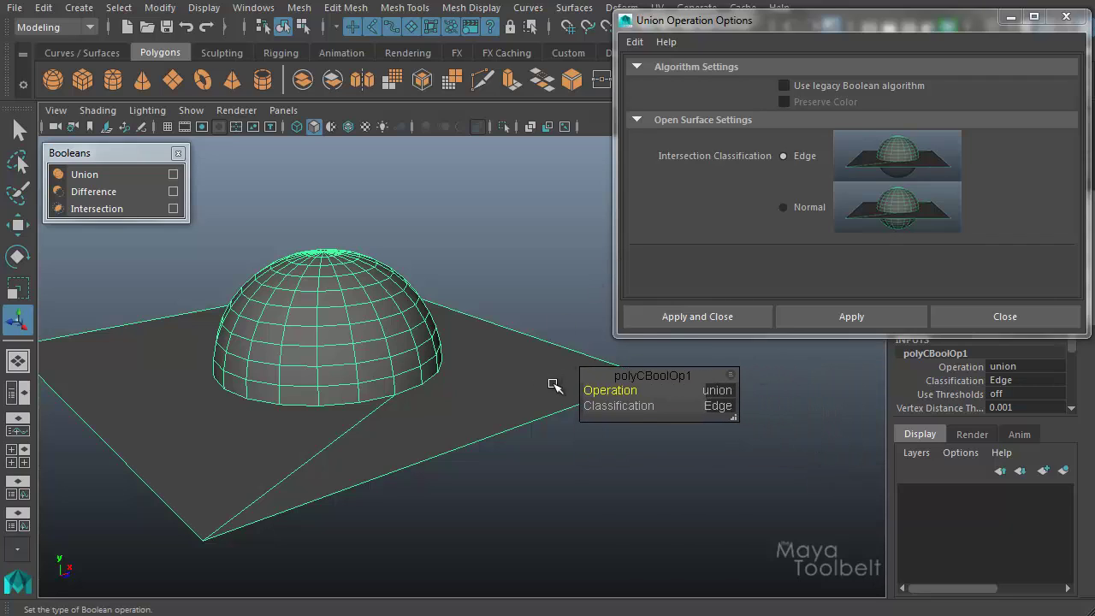
{"action": "left_click", "coordinate": [713, 390]}
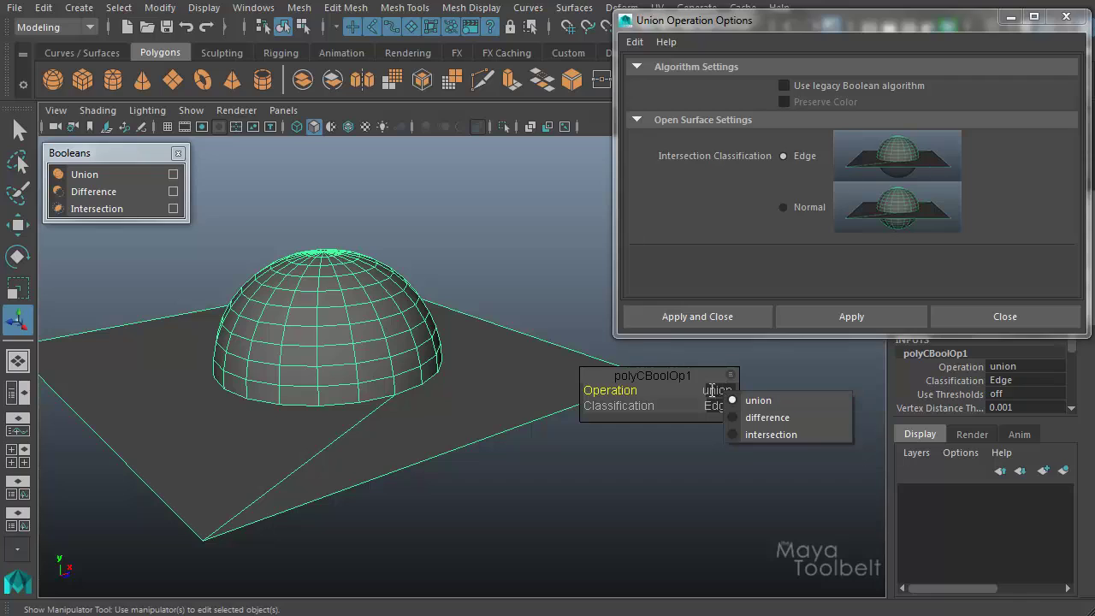
{"action": "left_click", "coordinate": [709, 391]}
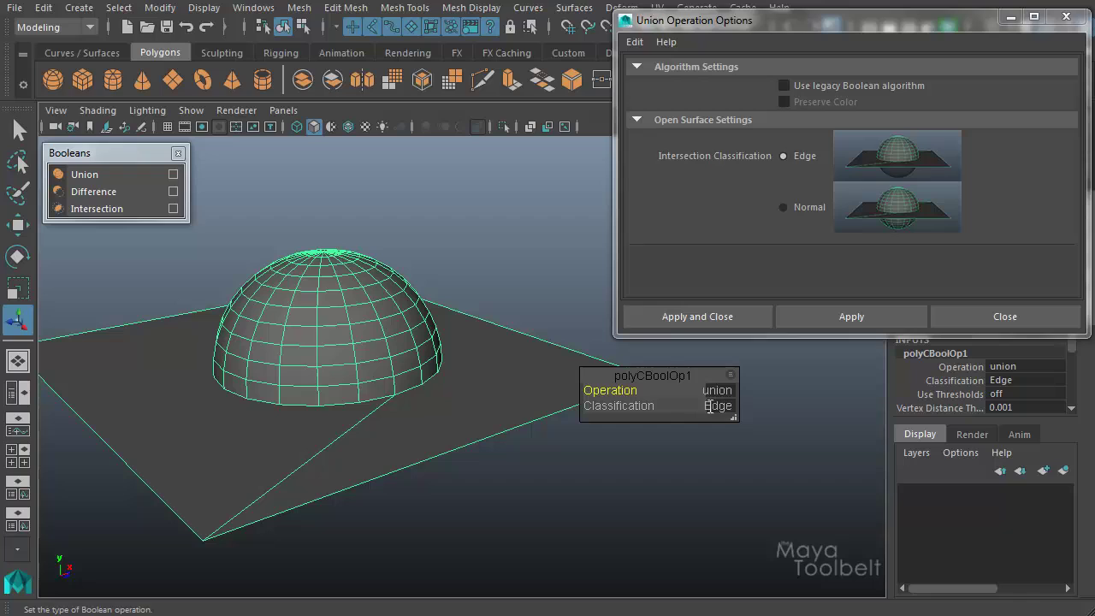
{"action": "left_click", "coordinate": [716, 406]}
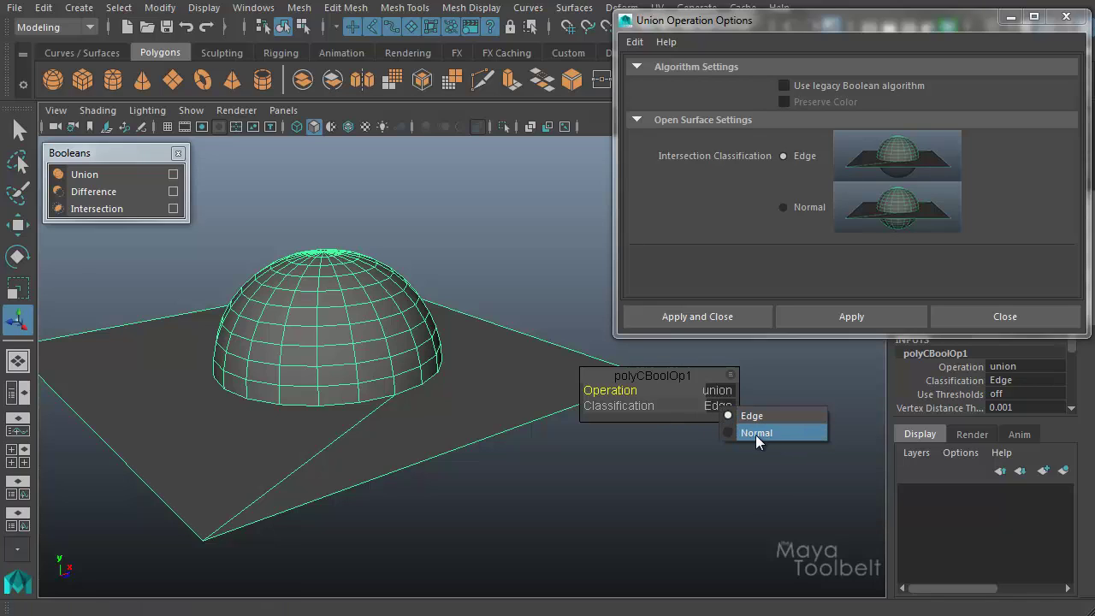
{"action": "left_click", "coordinate": [715, 391]}
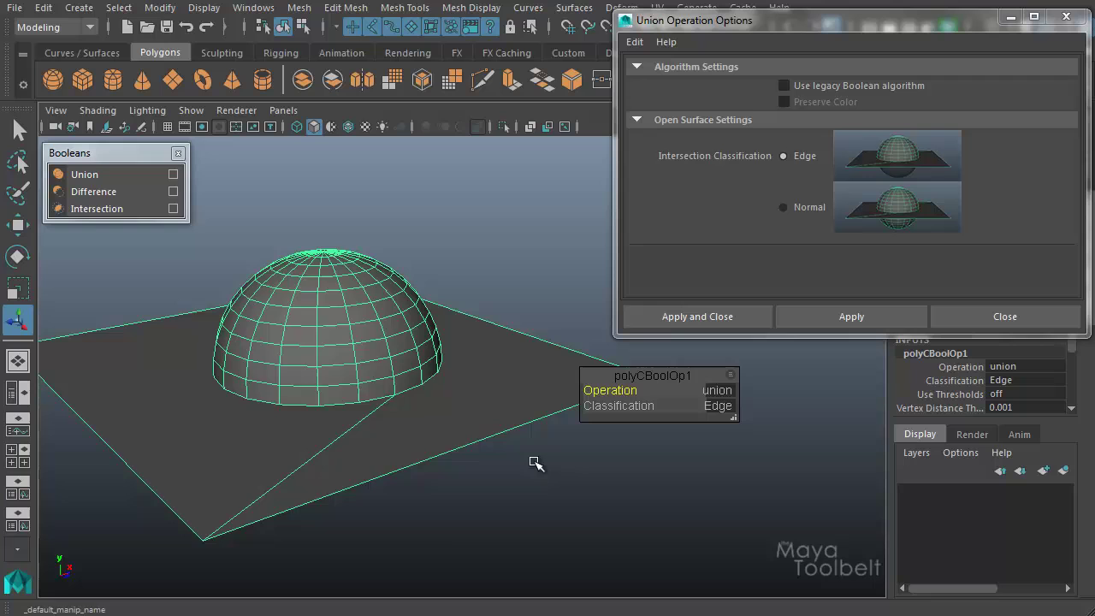
Set polyCBoolOp1's classification to Normal and check the sphere below the plane
{"action": "left_click_drag", "start_coordinate": [533, 459], "coordinate": [428, 411], "text": "alt"}
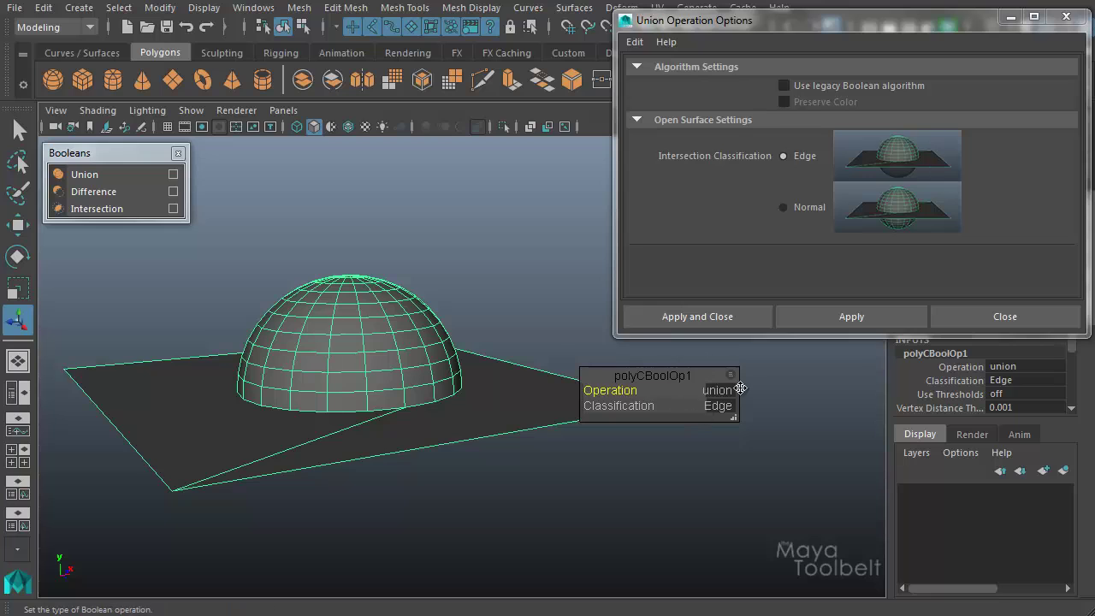
{"action": "left_click", "coordinate": [716, 407]}
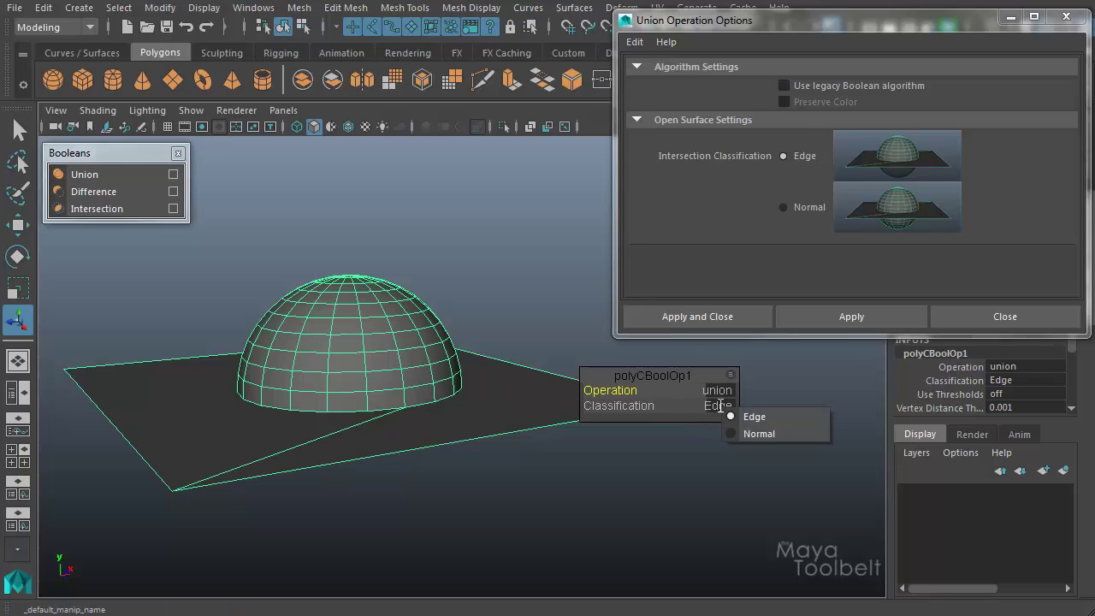
{"action": "left_click", "coordinate": [753, 435]}
{"action": "left_click_drag", "start_coordinate": [503, 469], "coordinate": [488, 440], "text": "alt"}
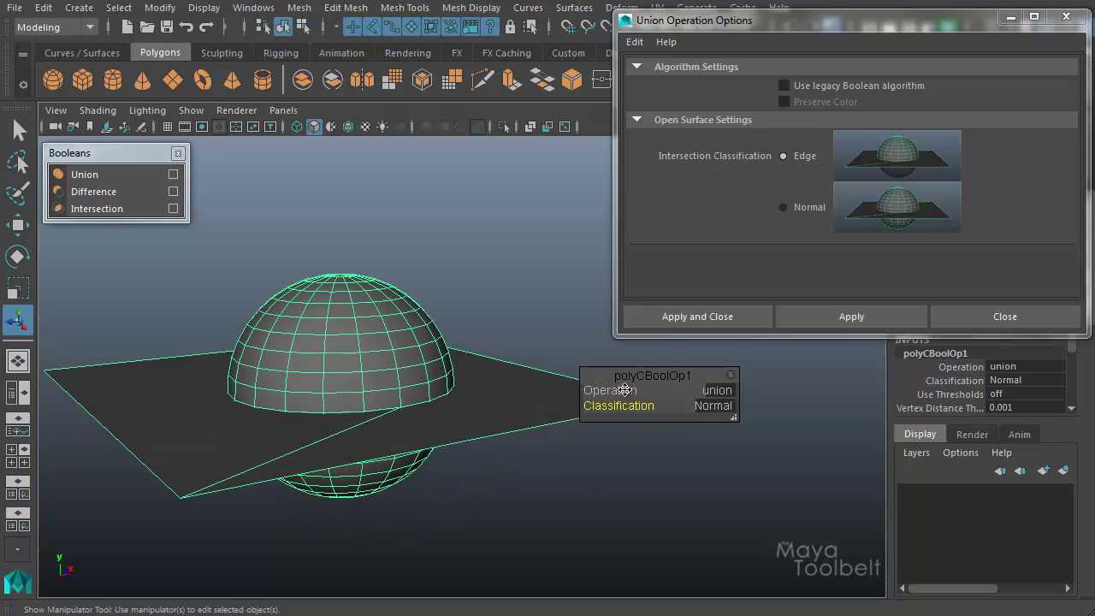
{"action": "left_click", "coordinate": [717, 390]}
Switch polyCBoolOp1 to difference, then select the plane followed by the sphere
{"action": "left_click", "coordinate": [759, 418]}
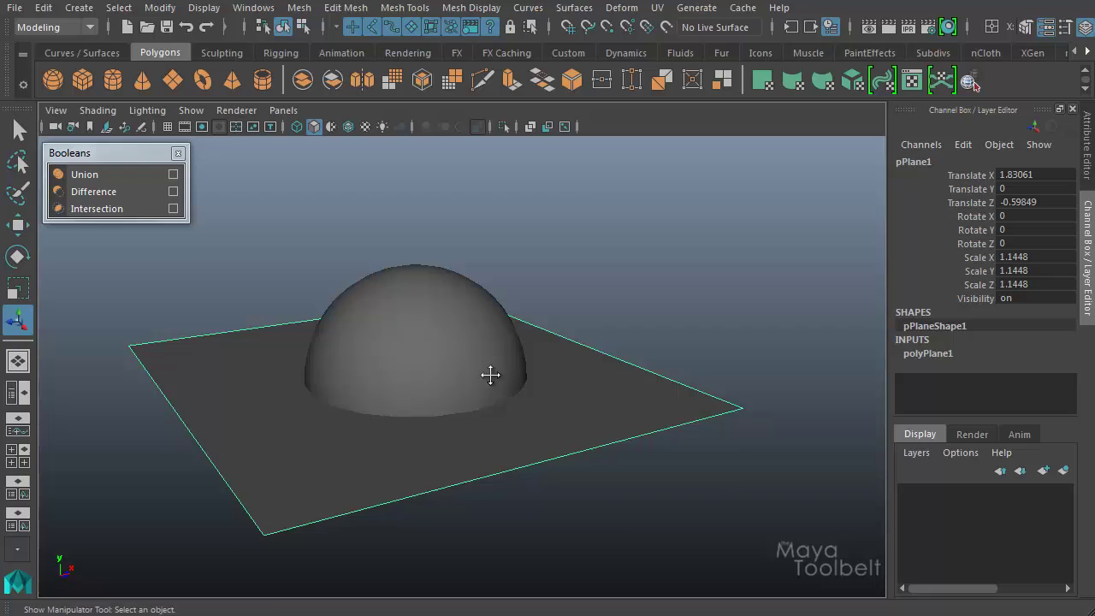
{"action": "left_click_drag", "start_coordinate": [491, 375], "coordinate": [479, 373], "text": "alt"}
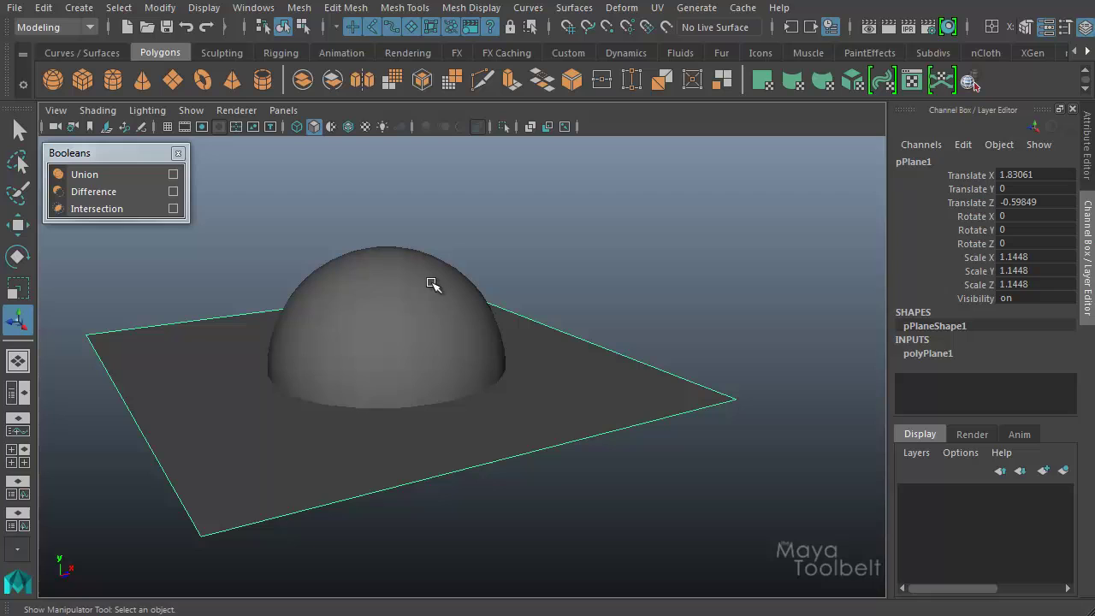
{"action": "left_click", "coordinate": [449, 301]}
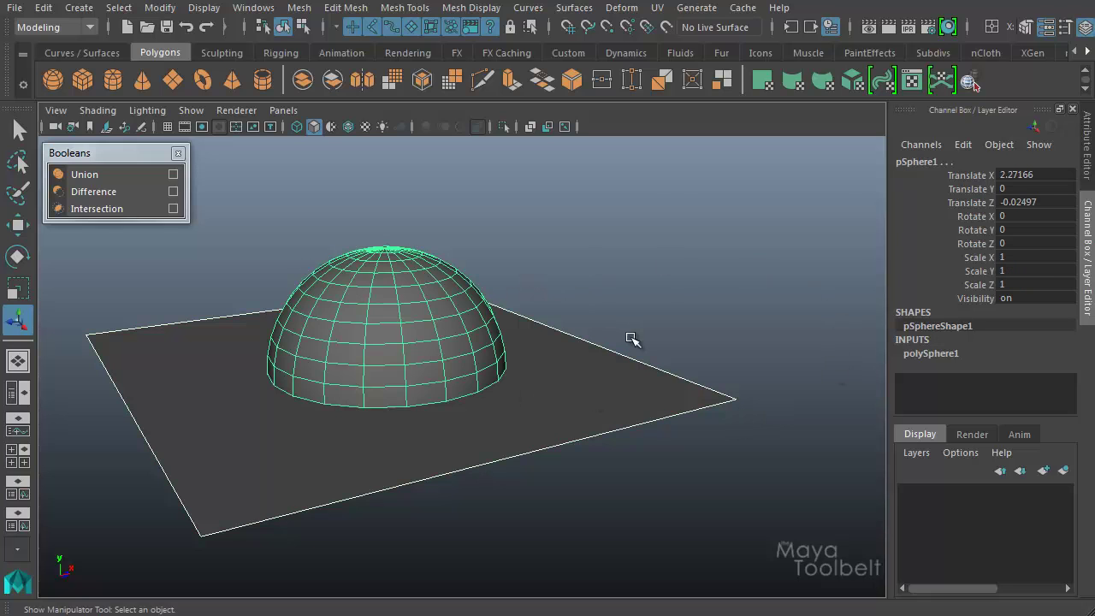
{"action": "left_click_drag", "start_coordinate": [577, 424], "coordinate": [586, 398], "text": "alt"}
{"action": "left_click", "coordinate": [597, 396]}
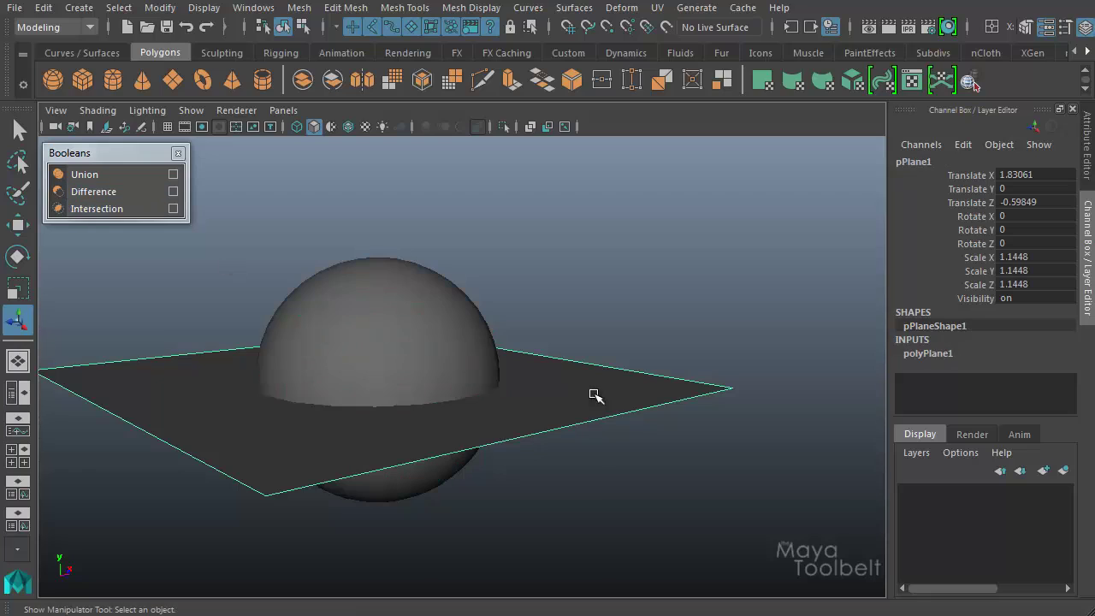
{"action": "left_click", "coordinate": [387, 312]}
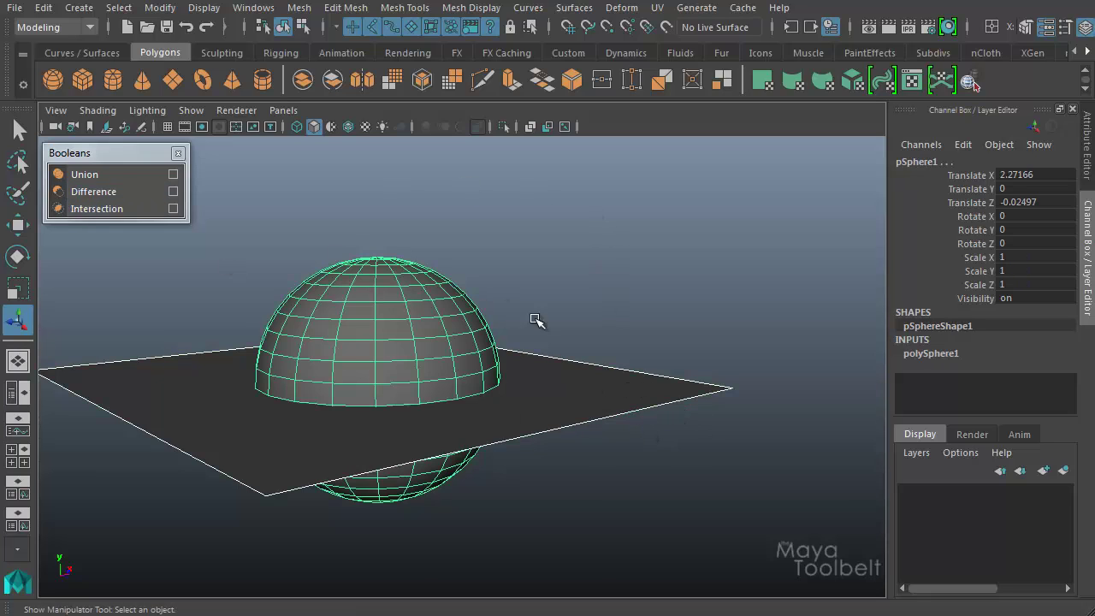
Apply a Difference Boolean (plane minus sphere) with Edge classification, inspecting the bowl above and below
{"action": "left_click", "coordinate": [128, 194]}
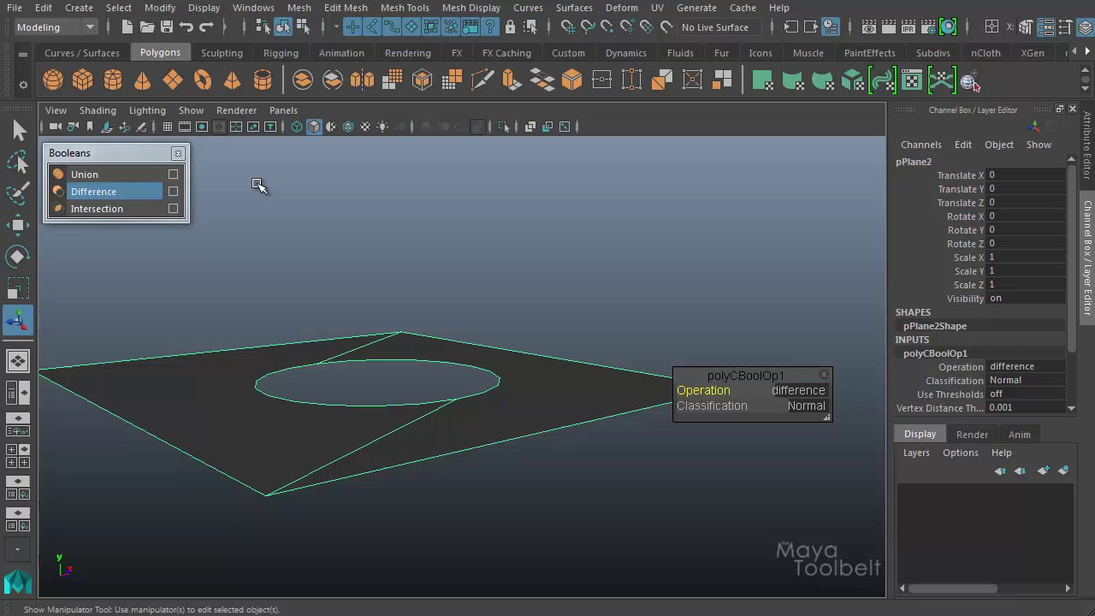
{"action": "left_click_drag", "start_coordinate": [594, 271], "coordinate": [579, 301], "text": "alt"}
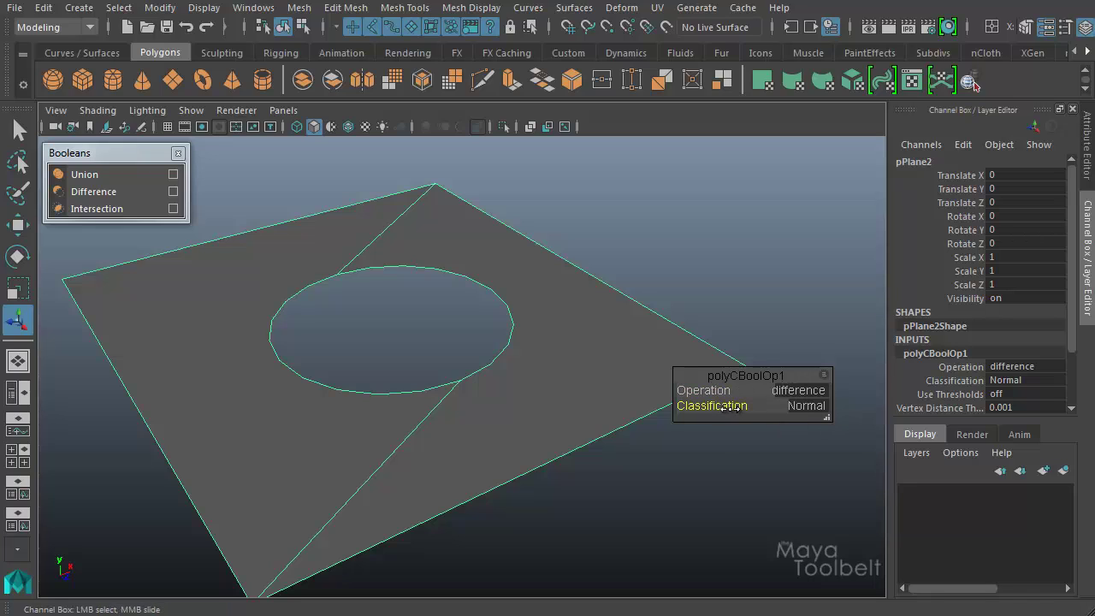
{"action": "left_click", "coordinate": [802, 406]}
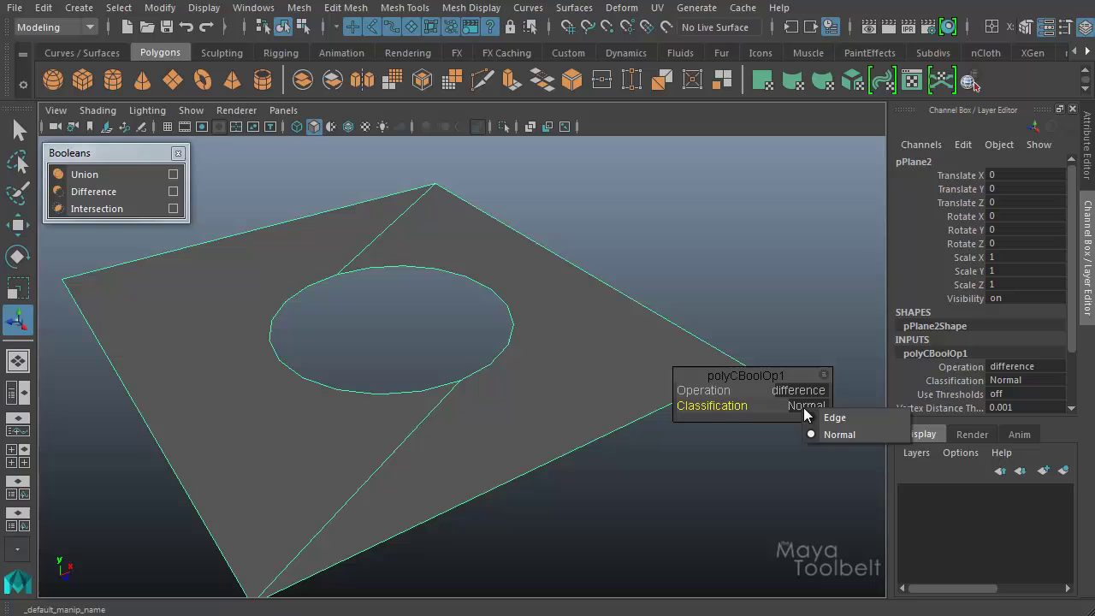
{"action": "left_click", "coordinate": [828, 418]}
{"action": "left_click_drag", "start_coordinate": [545, 275], "coordinate": [538, 303], "text": "alt"}
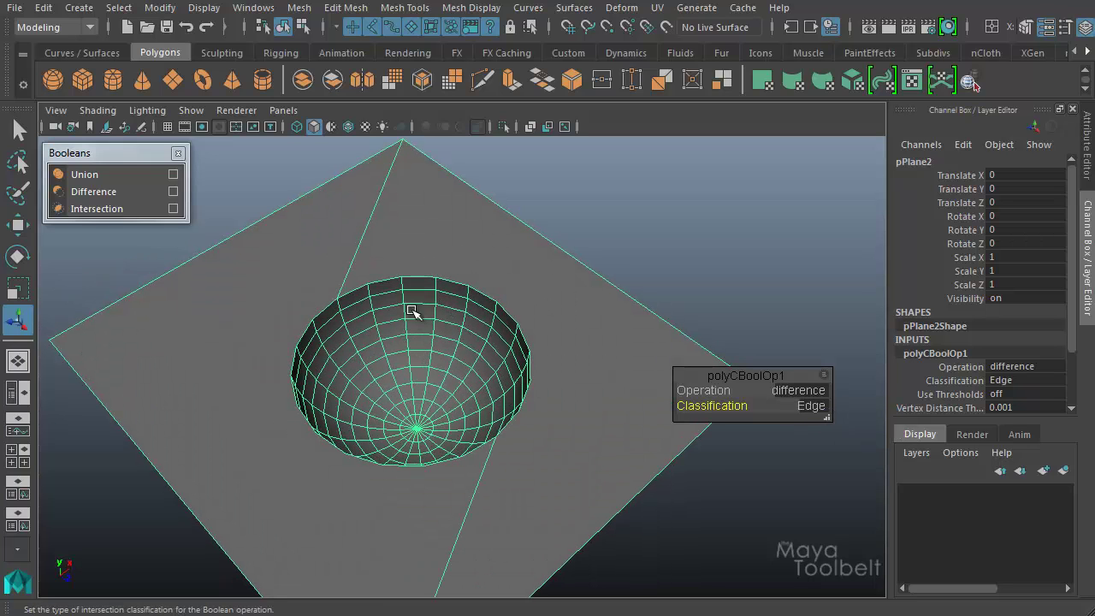
{"action": "left_click_drag", "start_coordinate": [569, 373], "coordinate": [556, 328], "text": "alt"}
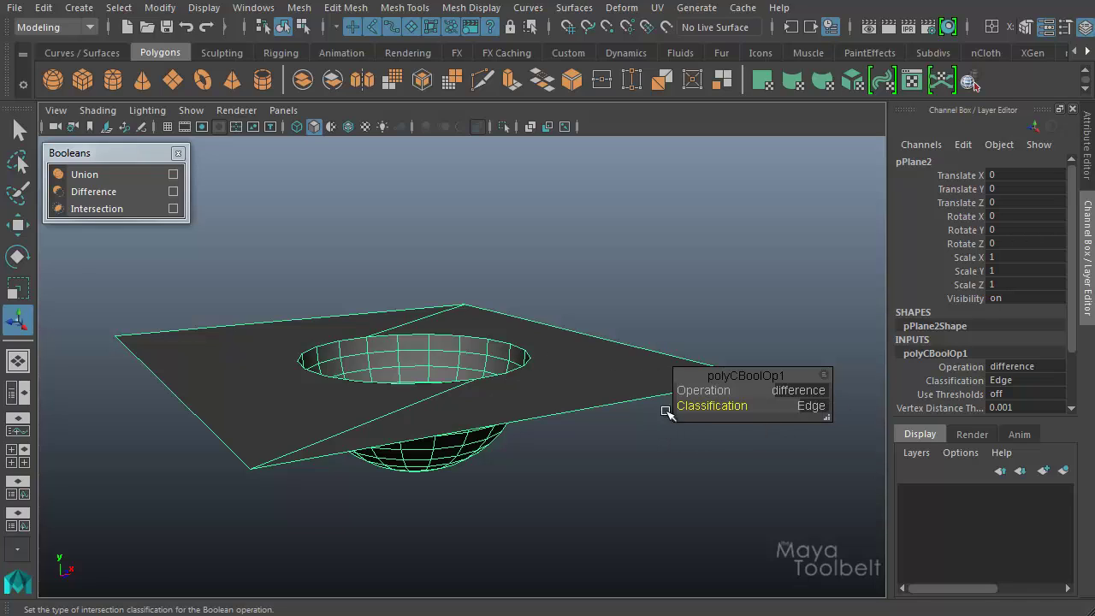
Change the polyCBoolOp1 operation to Intersection
{"action": "left_click", "coordinate": [799, 390]}
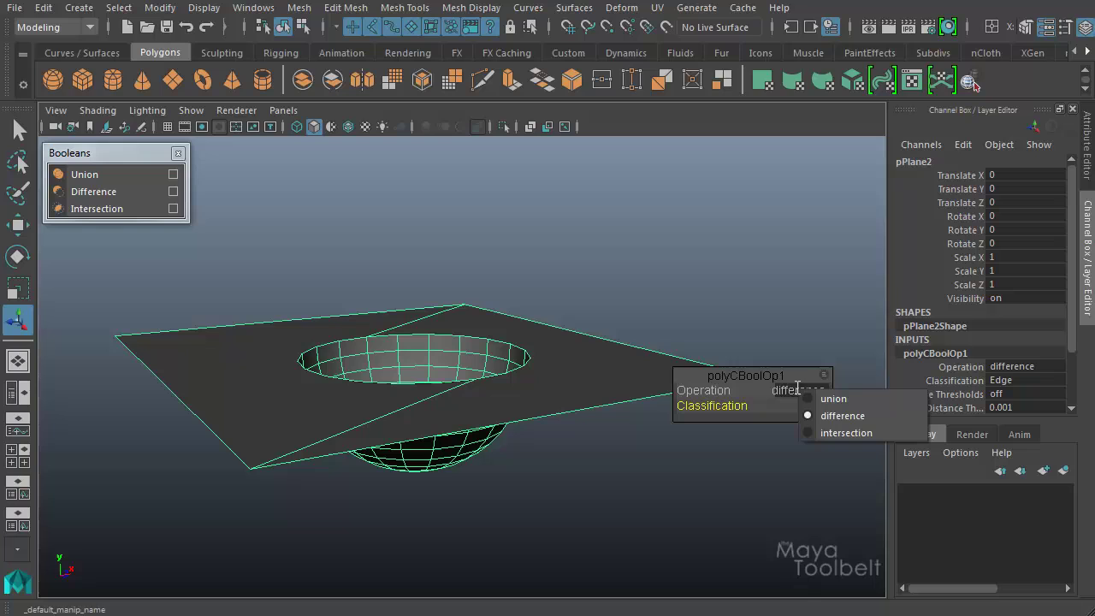
{"action": "left_click", "coordinate": [839, 430]}
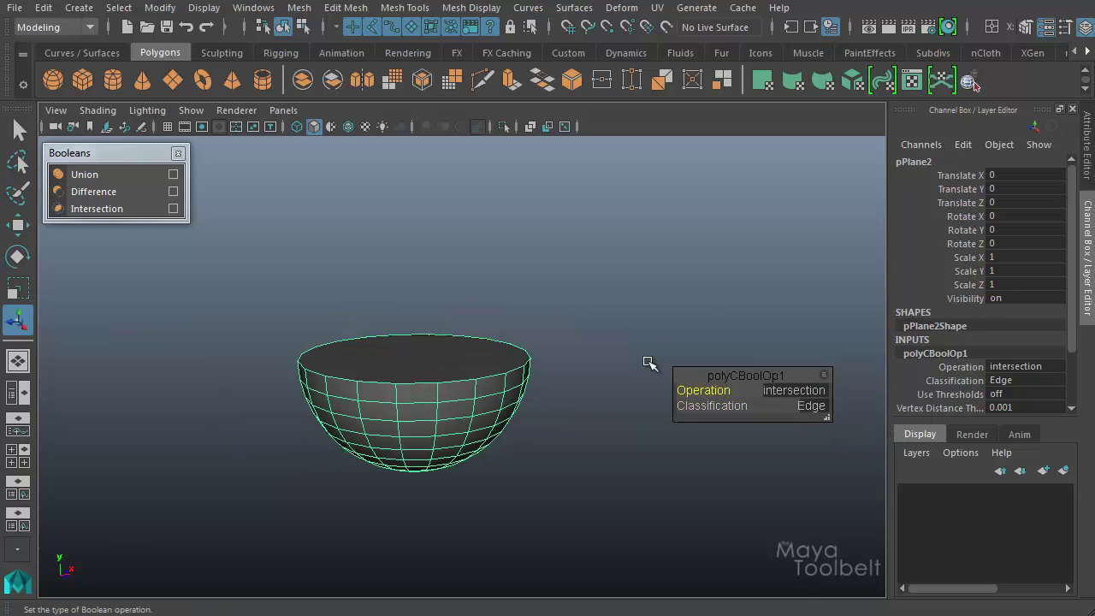
{"action": "left_click_drag", "start_coordinate": [584, 358], "coordinate": [824, 391], "text": "alt"}
Switch classification to Normal and examine the resulting flat disc from several angles
{"action": "left_click", "coordinate": [815, 404]}
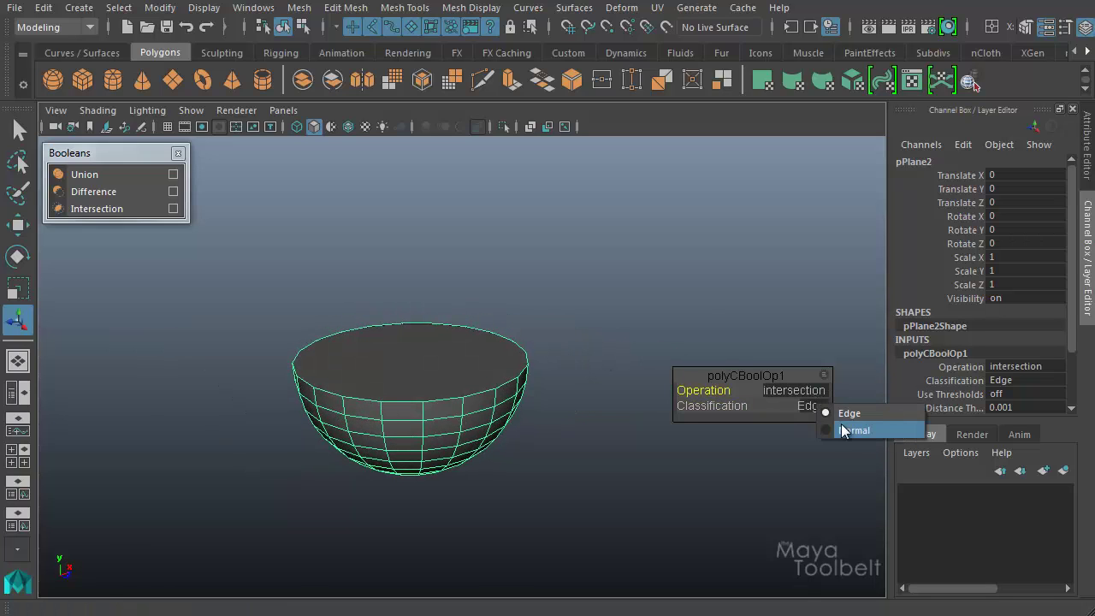
{"action": "left_click", "coordinate": [844, 430]}
{"action": "mouse_move", "coordinate": [530, 379]}
{"action": "left_mouse_down", "text": "alt"}
{"action": "mouse_move", "coordinate": [531, 306]}
{"action": "mouse_move", "coordinate": [540, 435]}
{"action": "mouse_move", "coordinate": [533, 350]}
{"action": "mouse_move", "coordinate": [521, 362]}
{"action": "mouse_move", "coordinate": [548, 386]}
{"action": "mouse_move", "coordinate": [543, 398]}
{"action": "mouse_move", "coordinate": [539, 376]}
{"action": "left_mouse_up", "text": "alt"}
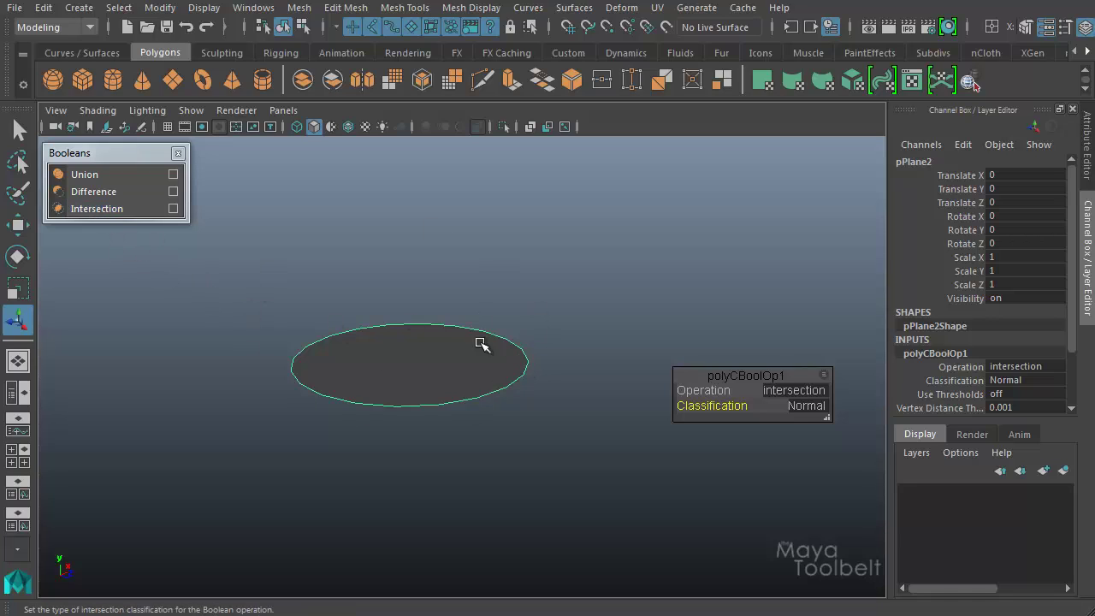
{"action": "left_click_drag", "start_coordinate": [525, 390], "coordinate": [523, 360], "text": "alt"}
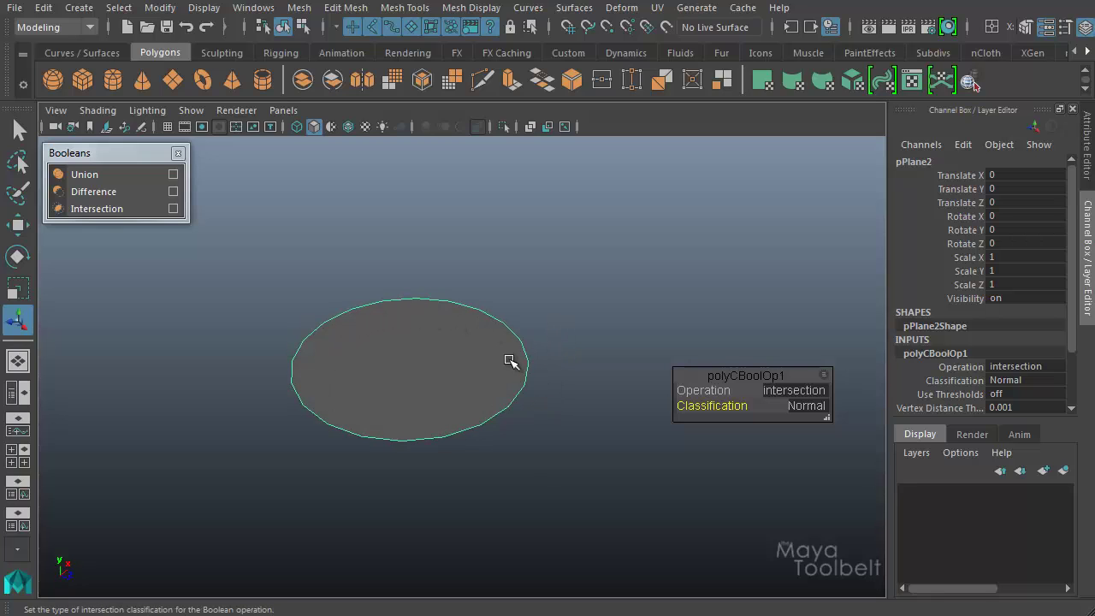
{"action": "left_click_drag", "start_coordinate": [539, 439], "coordinate": [456, 410], "text": "alt"}
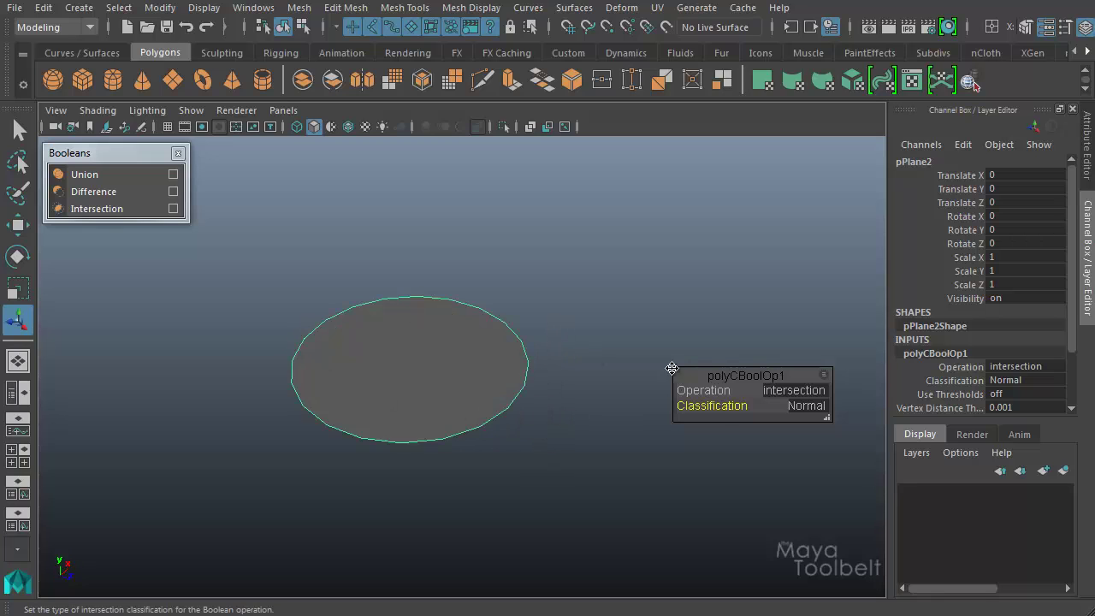
Set classification back to Edge and view the half-sphere bowl's flat top
{"action": "left_click", "coordinate": [804, 407]}
{"action": "left_click", "coordinate": [833, 420]}
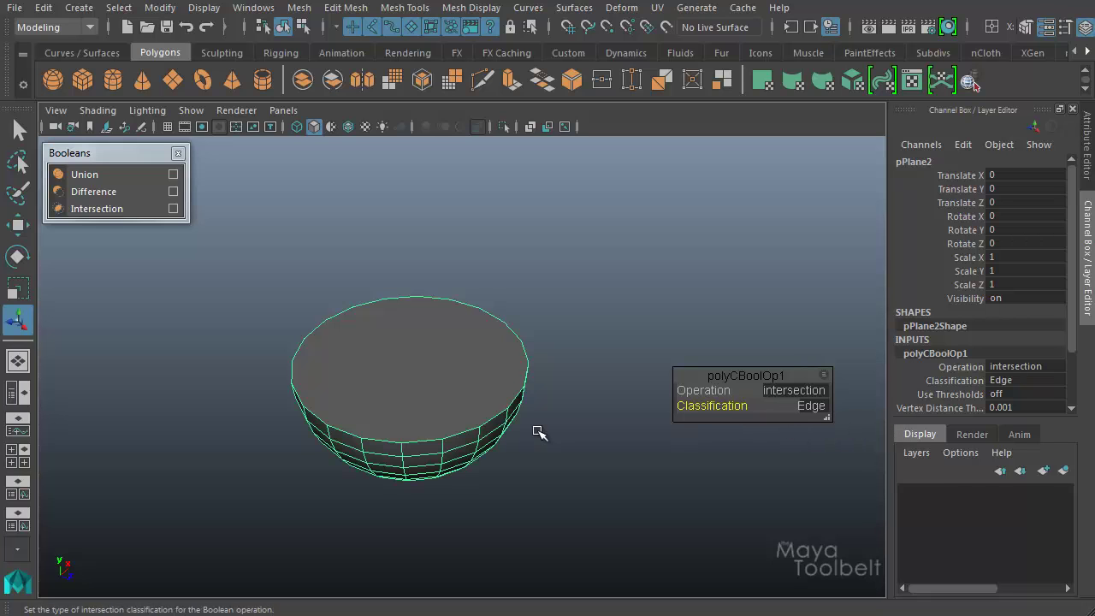
{"action": "left_click_drag", "start_coordinate": [536, 433], "coordinate": [550, 372], "text": "alt"}
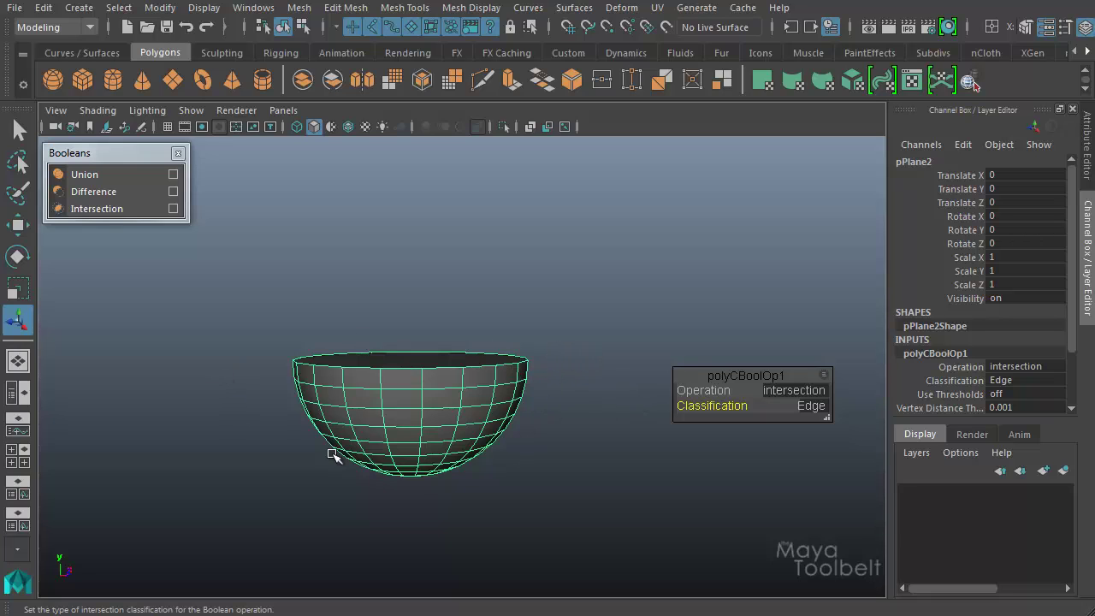
{"action": "left_click_drag", "start_coordinate": [507, 410], "coordinate": [533, 408], "text": "alt"}
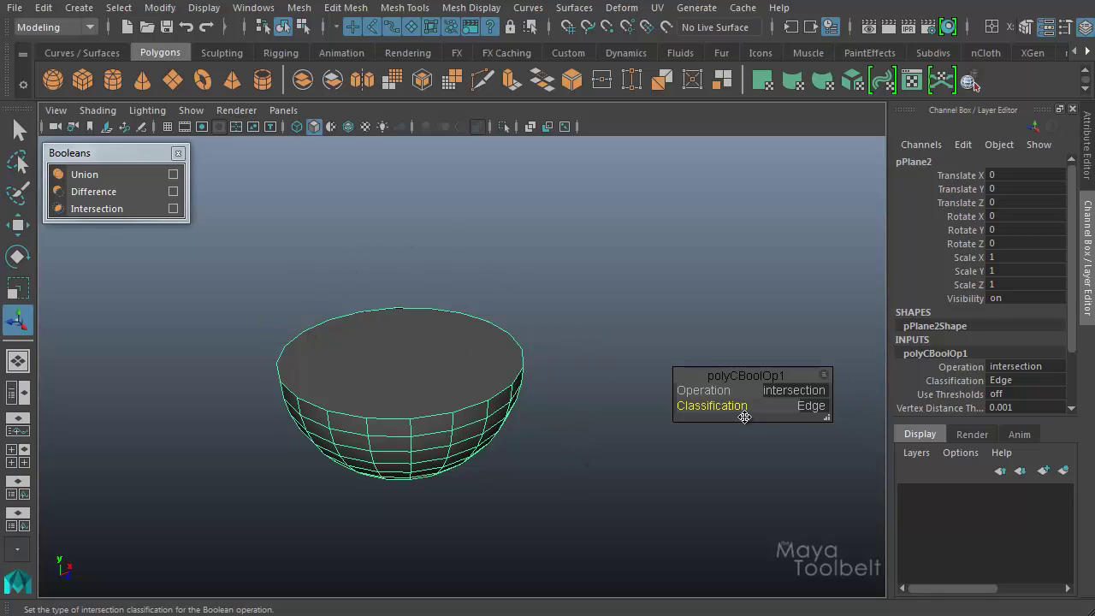
{"action": "left_click_drag", "start_coordinate": [743, 408], "coordinate": [587, 391], "text": "alt"}
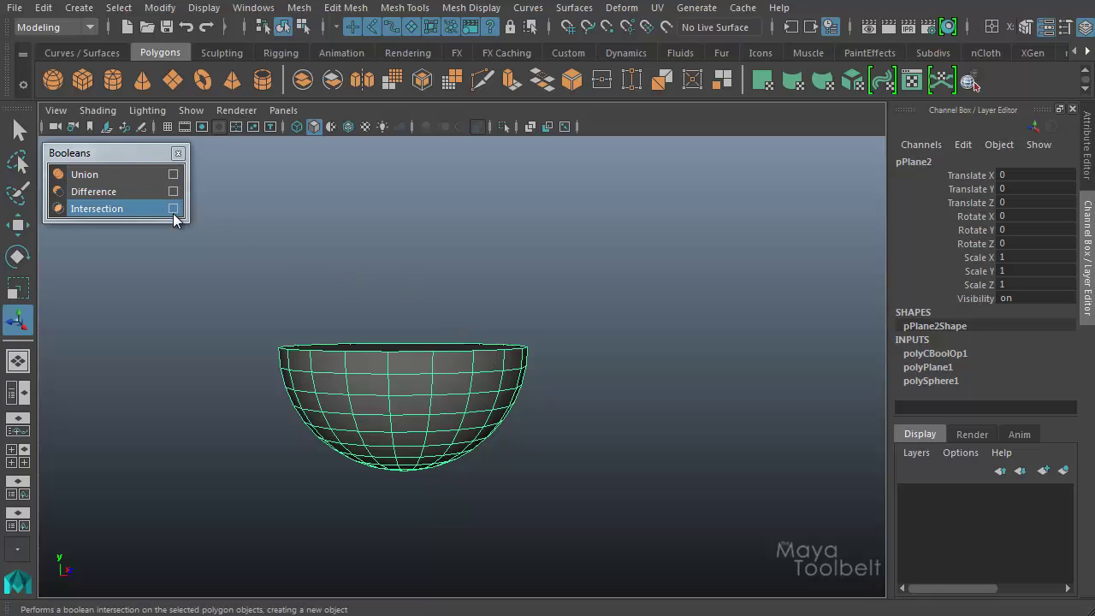
{"action": "left_click", "coordinate": [172, 175]}
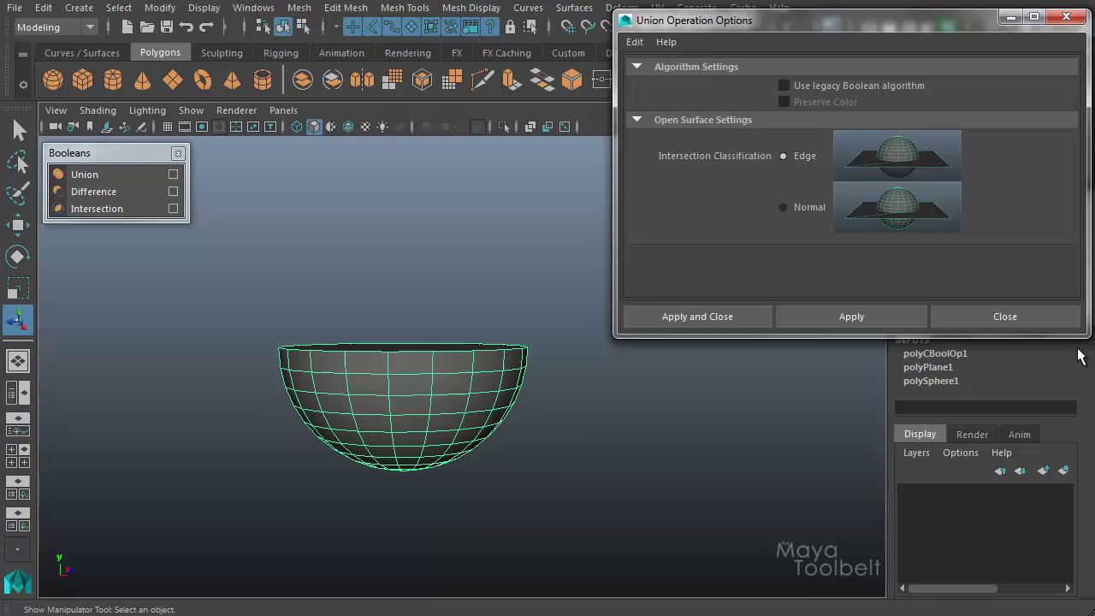
{"action": "left_click", "coordinate": [1058, 324]}
{"action": "left_click_drag", "start_coordinate": [556, 291], "coordinate": [651, 316], "text": "alt"}
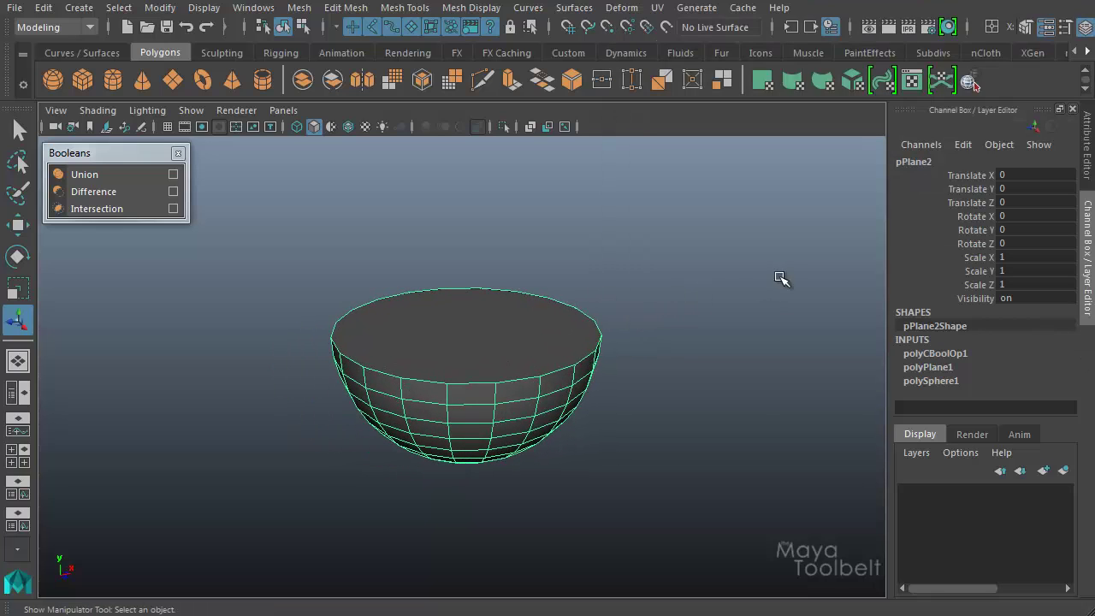